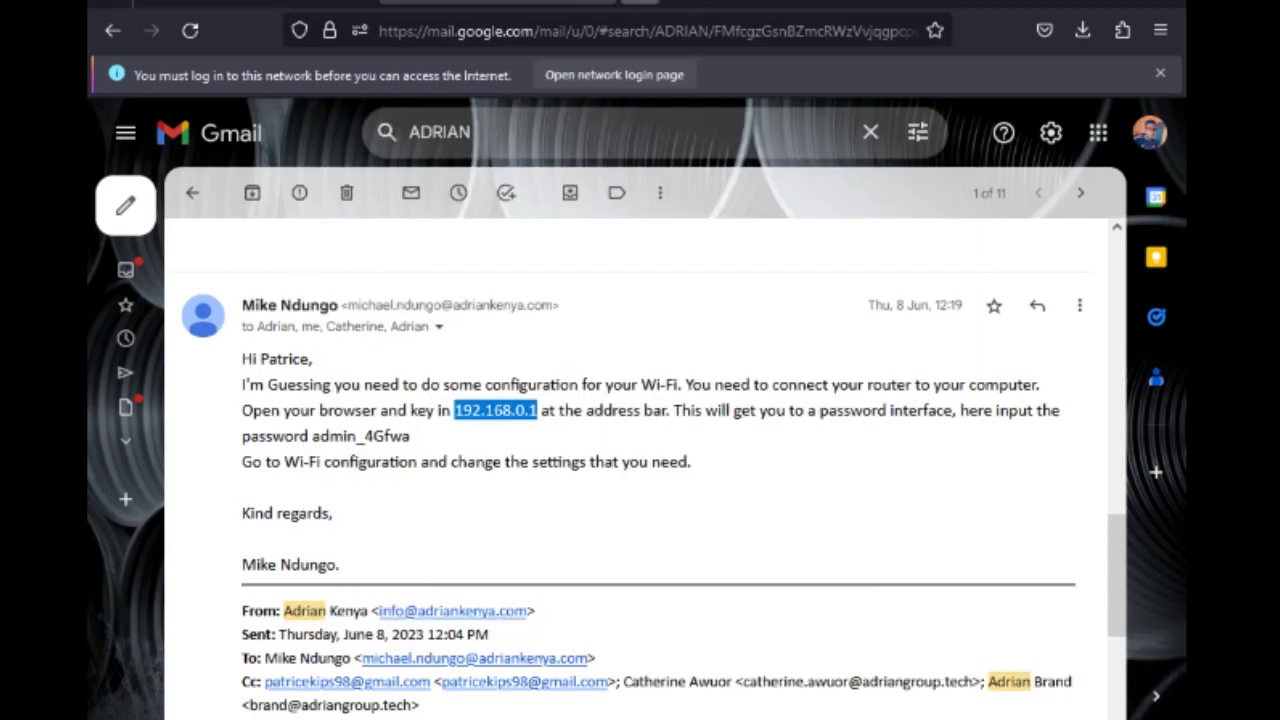
# Load the router login page at 192.168.0.1 in a new browser tab
pyautogui.hotkey('ctrl', 't')
pyautogui.rightClick(498, 32)
pyautogui.click(525, 186)
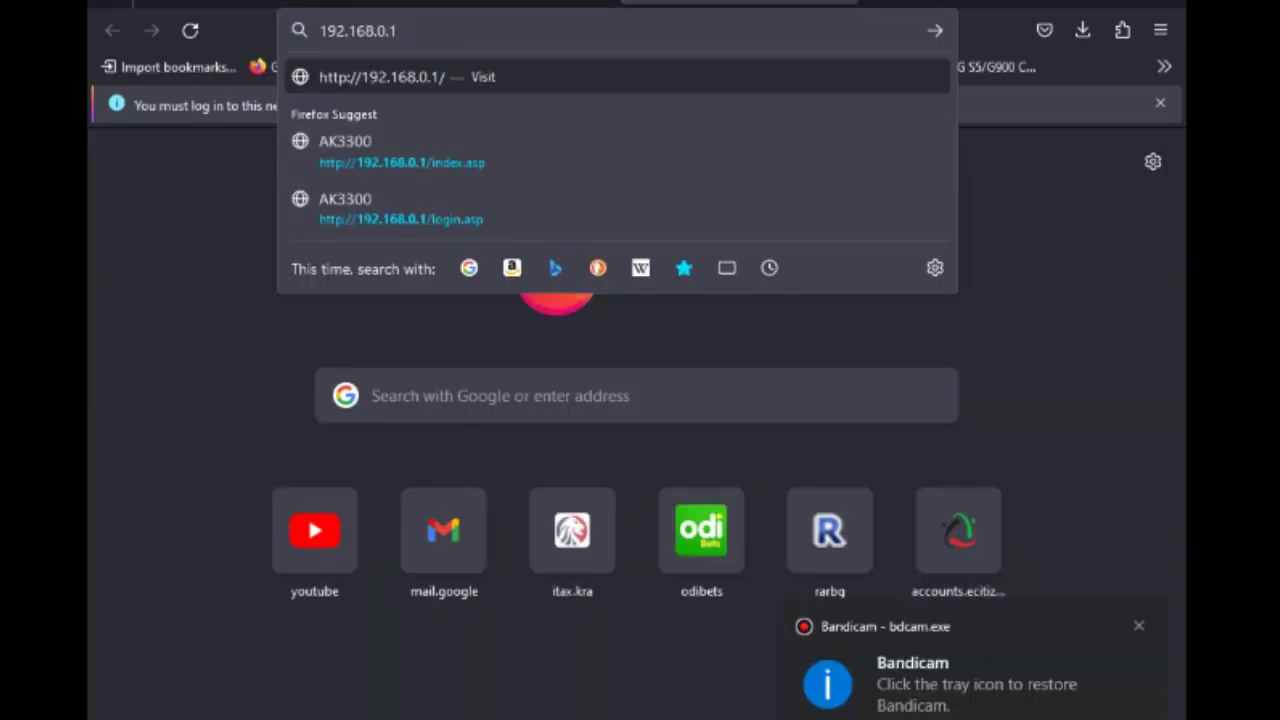
pyautogui.press('Return')
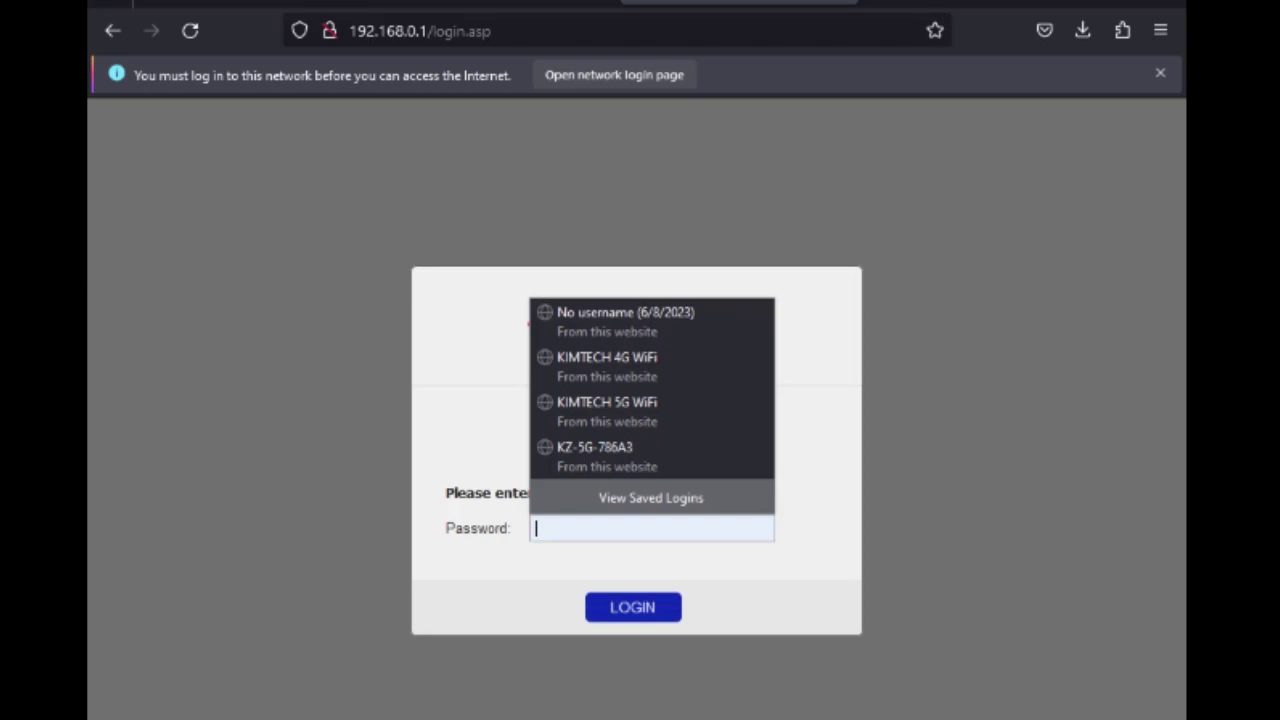
# Copy the router password from the setup email, then go to the notes
pyautogui.hotkey('alt', 'Tab')
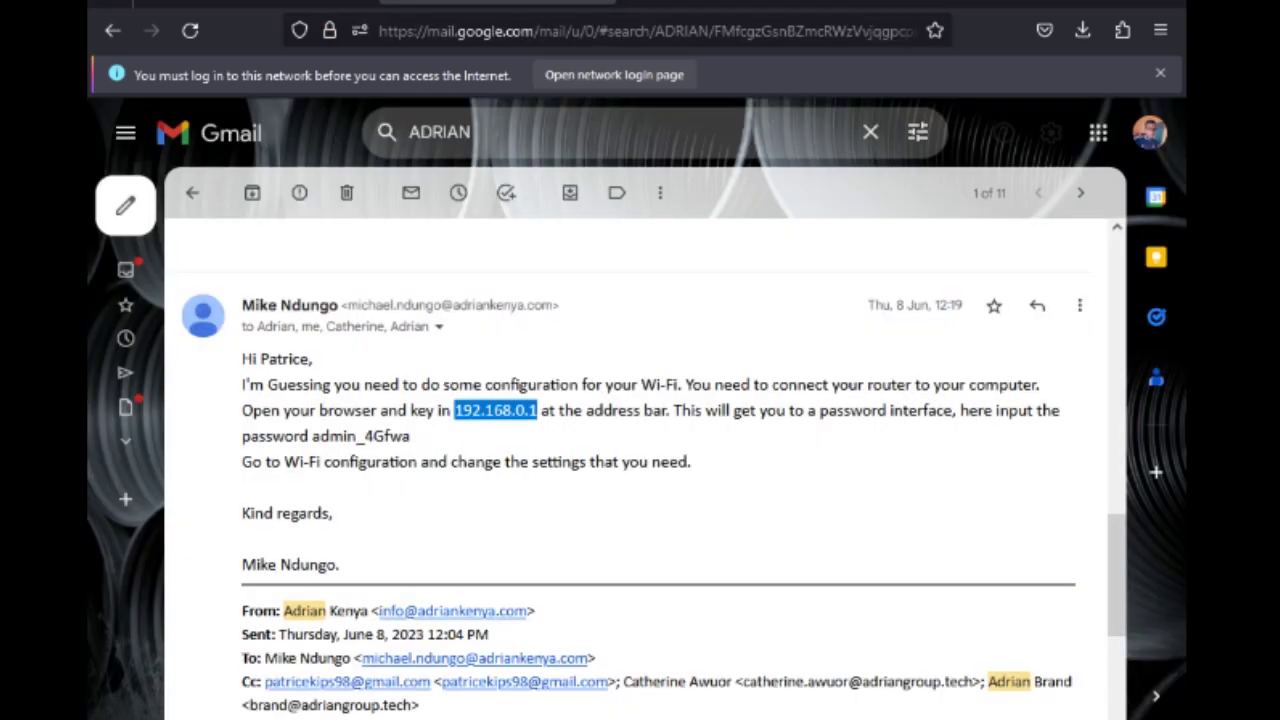
pyautogui.moveTo(410, 436); pyautogui.dragTo(312, 436)
pyautogui.rightClick(323, 436)
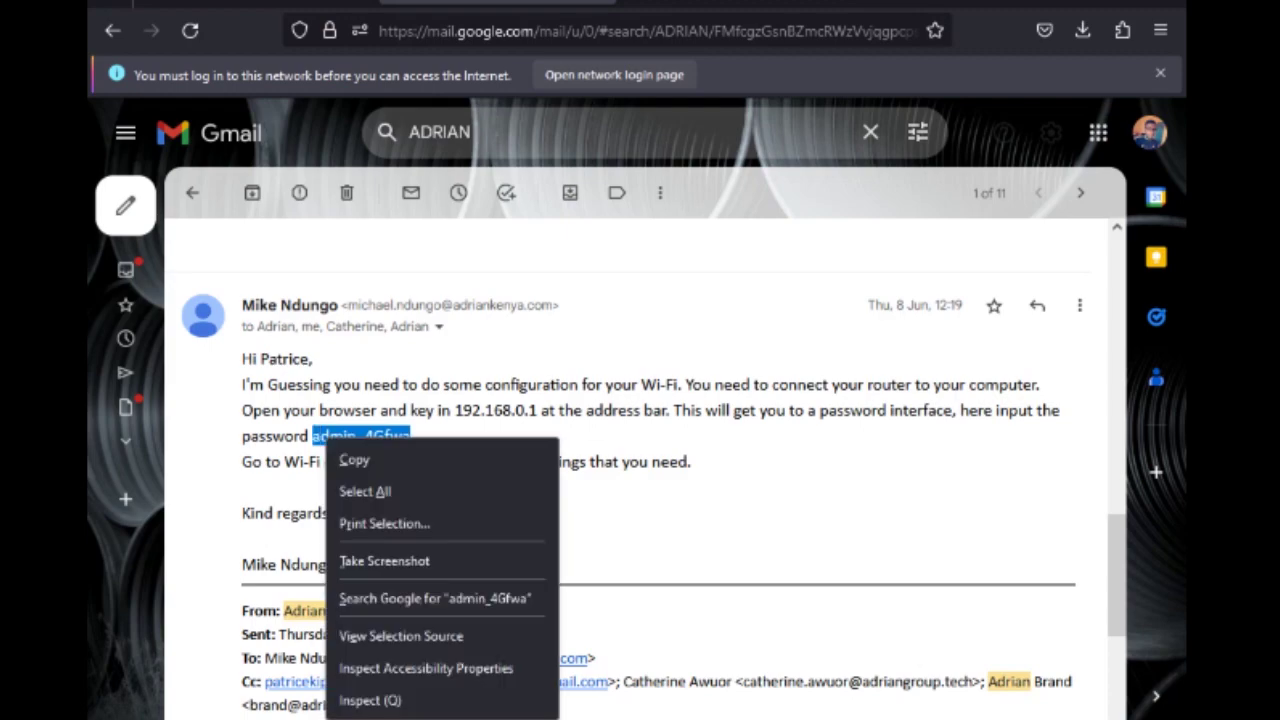
pyautogui.click(360, 457)
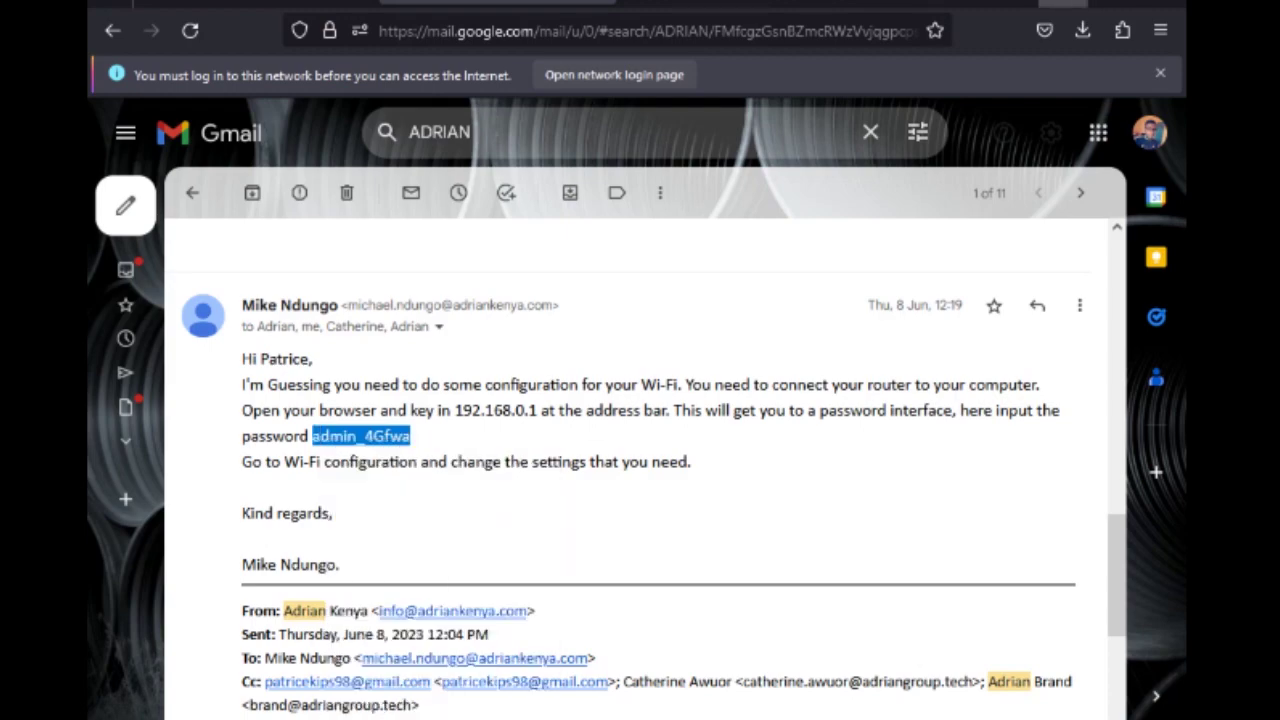
pyautogui.hotkey('alt', 'Tab')
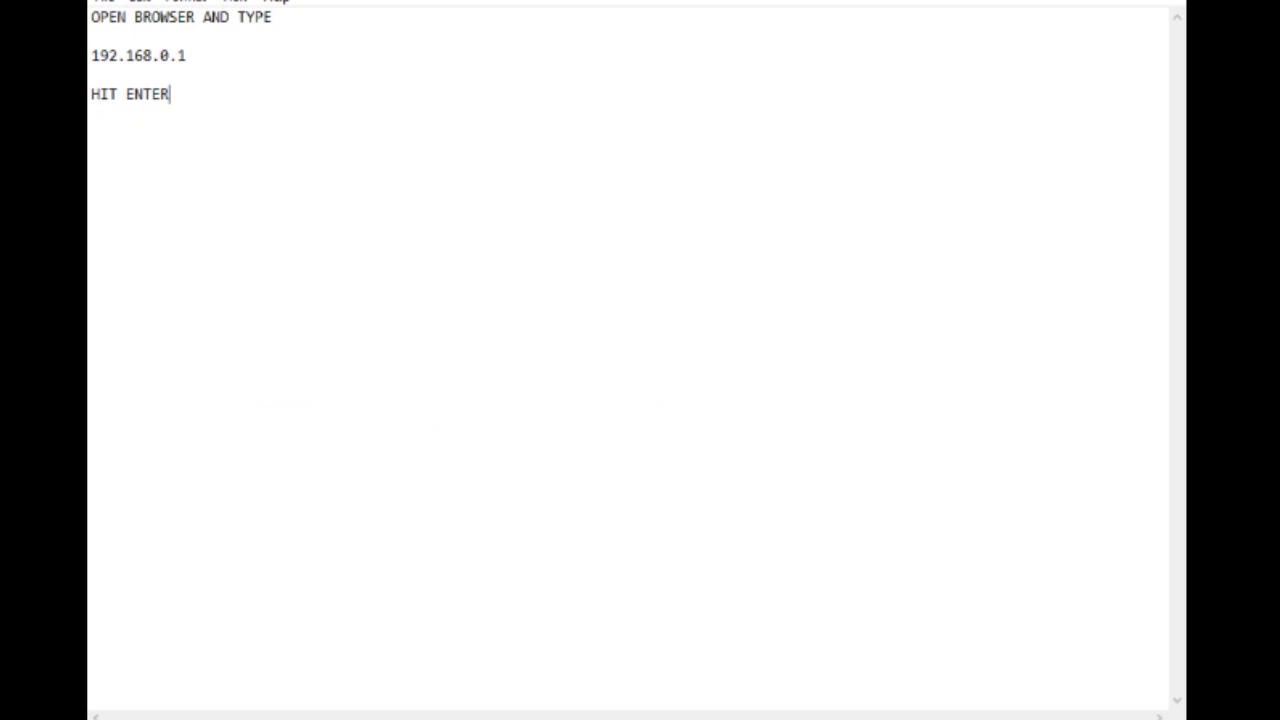
# Add 'ENTER PASSWORD' and the router password as new lines in the notes
pyautogui.press('Return')
pyautogui.press('Return')
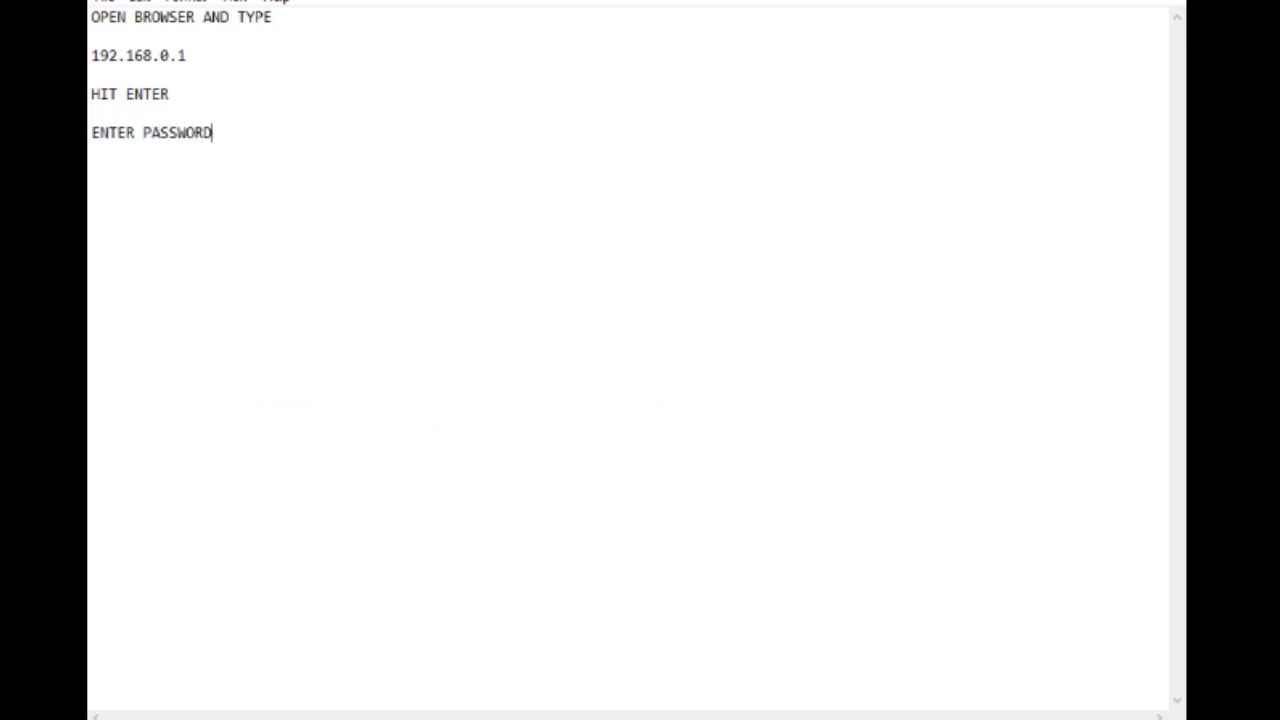
pyautogui.press('Return')
pyautogui.press('Return')
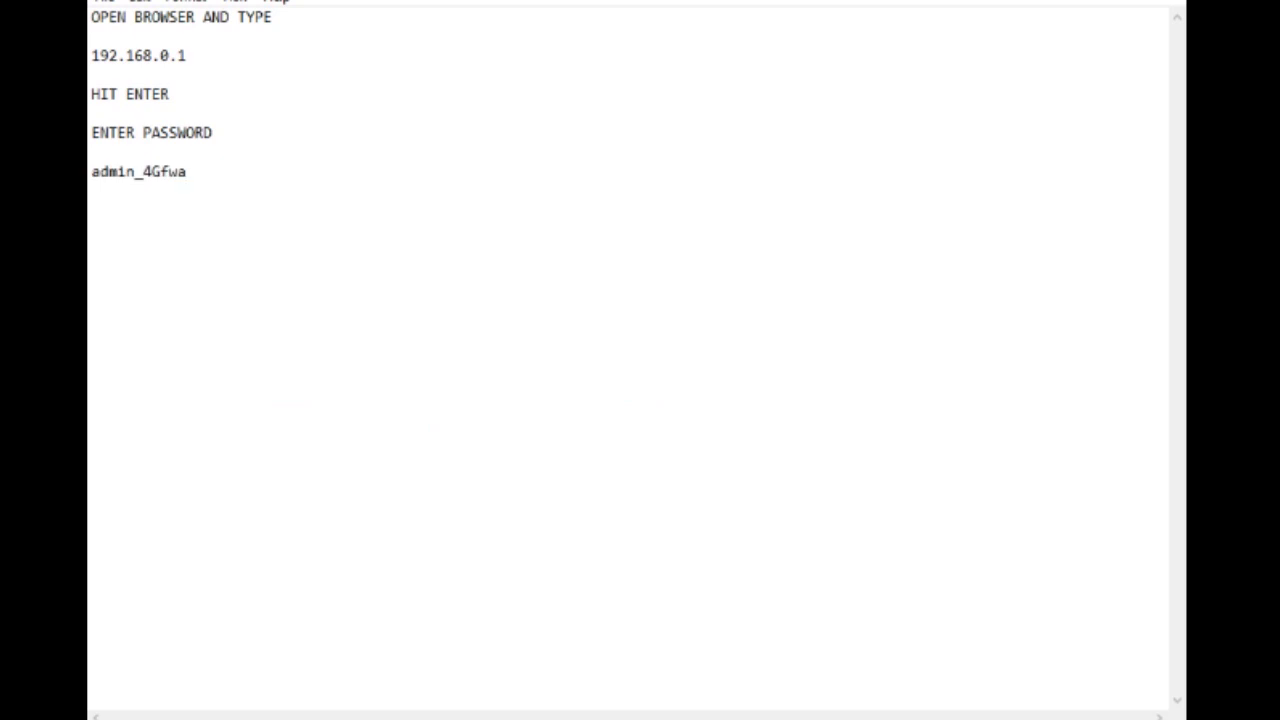
pyautogui.hotkey('alt', 'Tab')
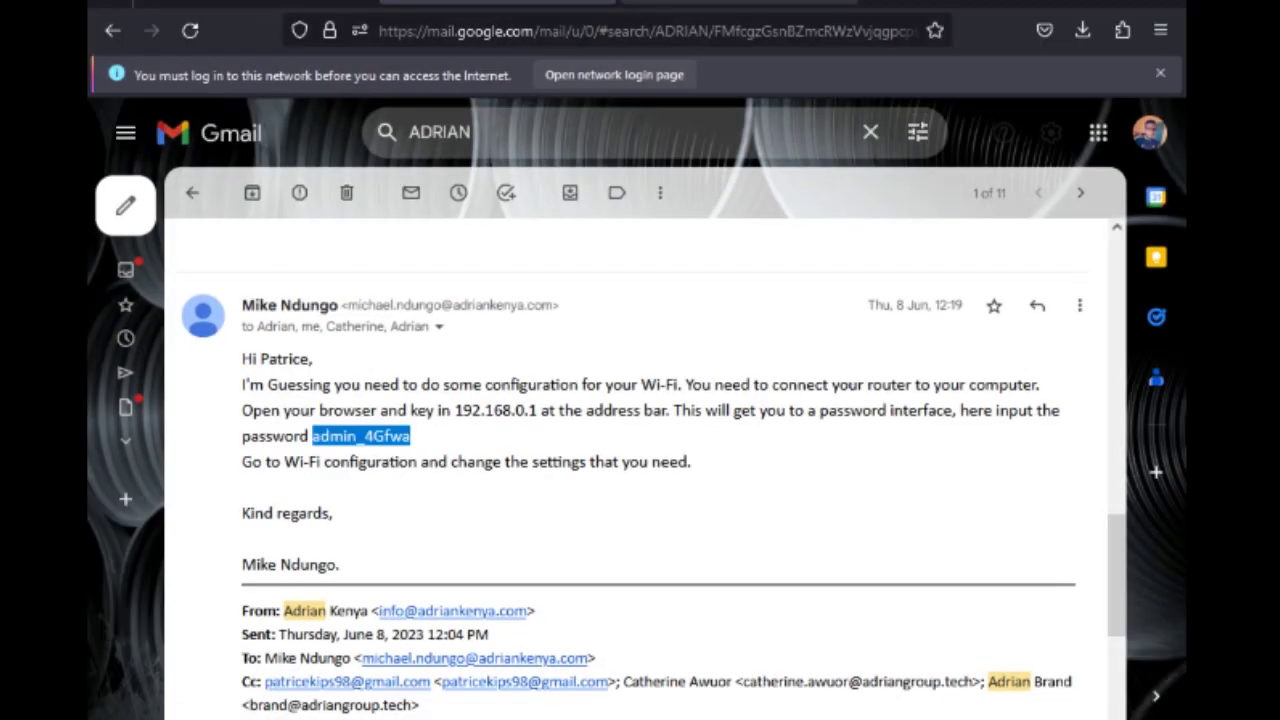
# Log into the router admin by pasting the copied password into the Password field
pyautogui.hotkey('ctrl', 'Tab')
pyautogui.press('Escape')
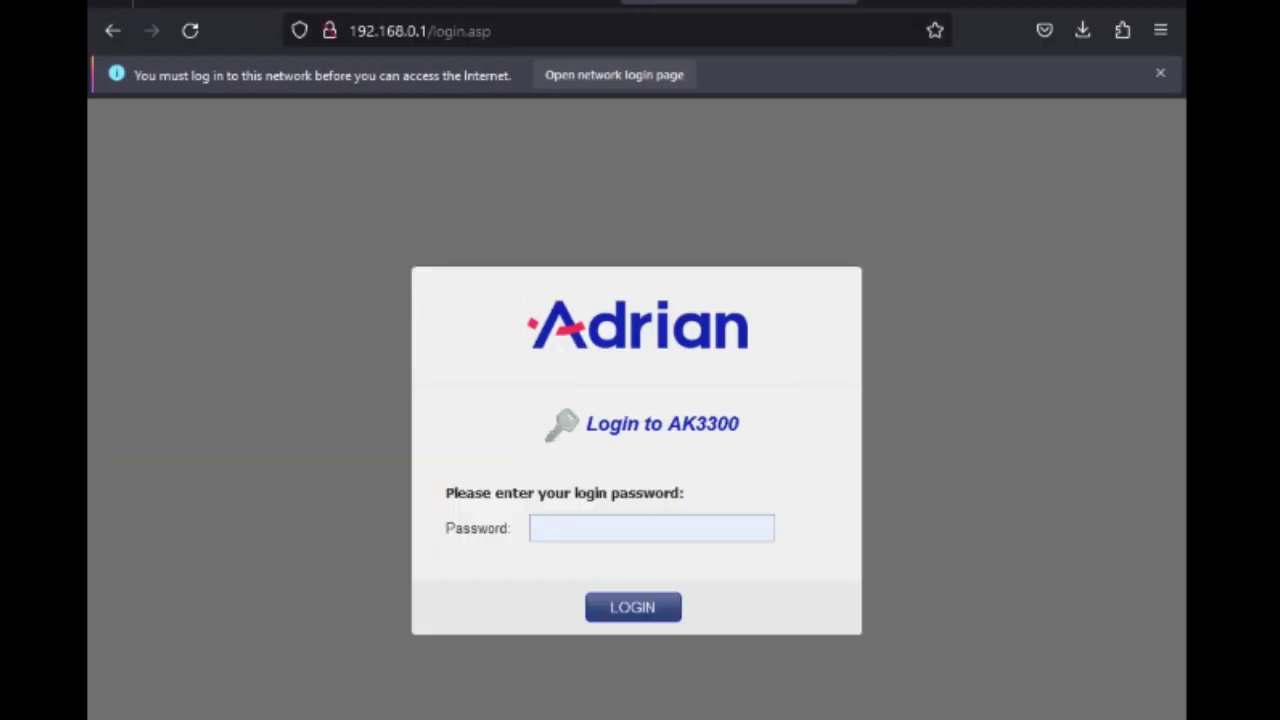
pyautogui.press('Down')
pyautogui.hotkey('shift', 'F10')
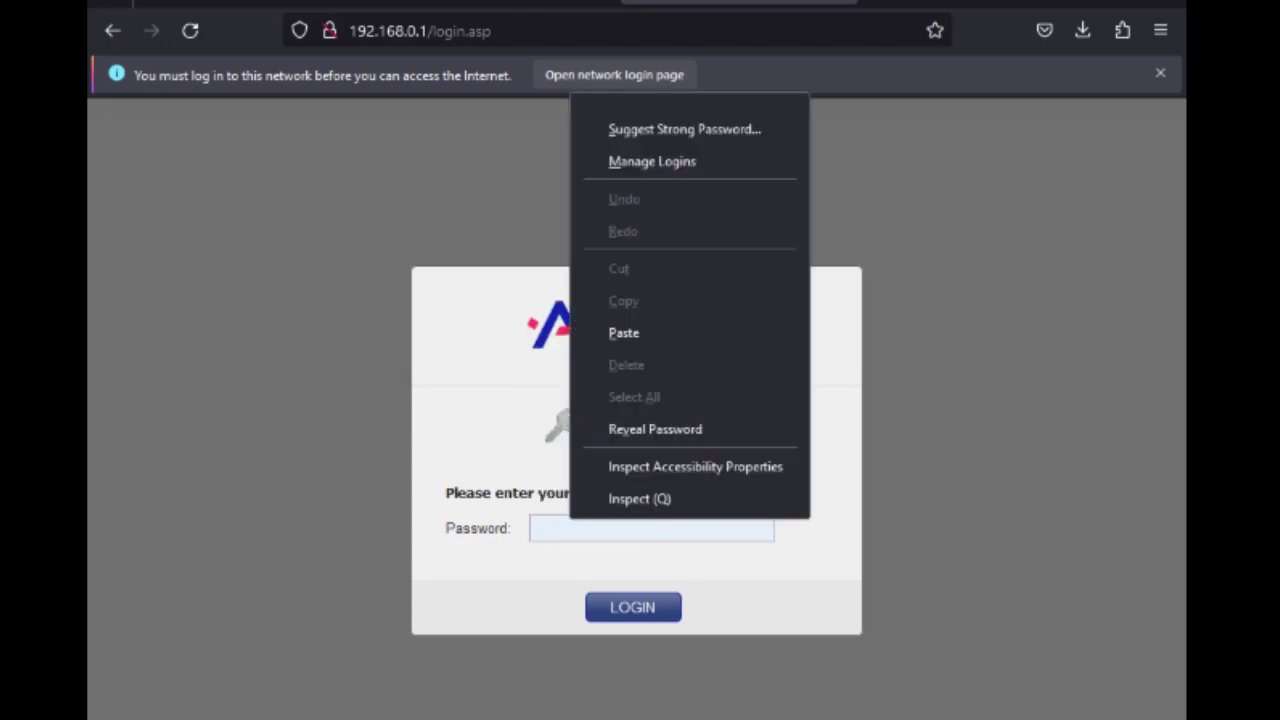
pyautogui.press('Up')
pyautogui.press('Up')
pyautogui.press('Up')
pyautogui.press('Up')
pyautogui.press('Return')
pyautogui.press('Return')
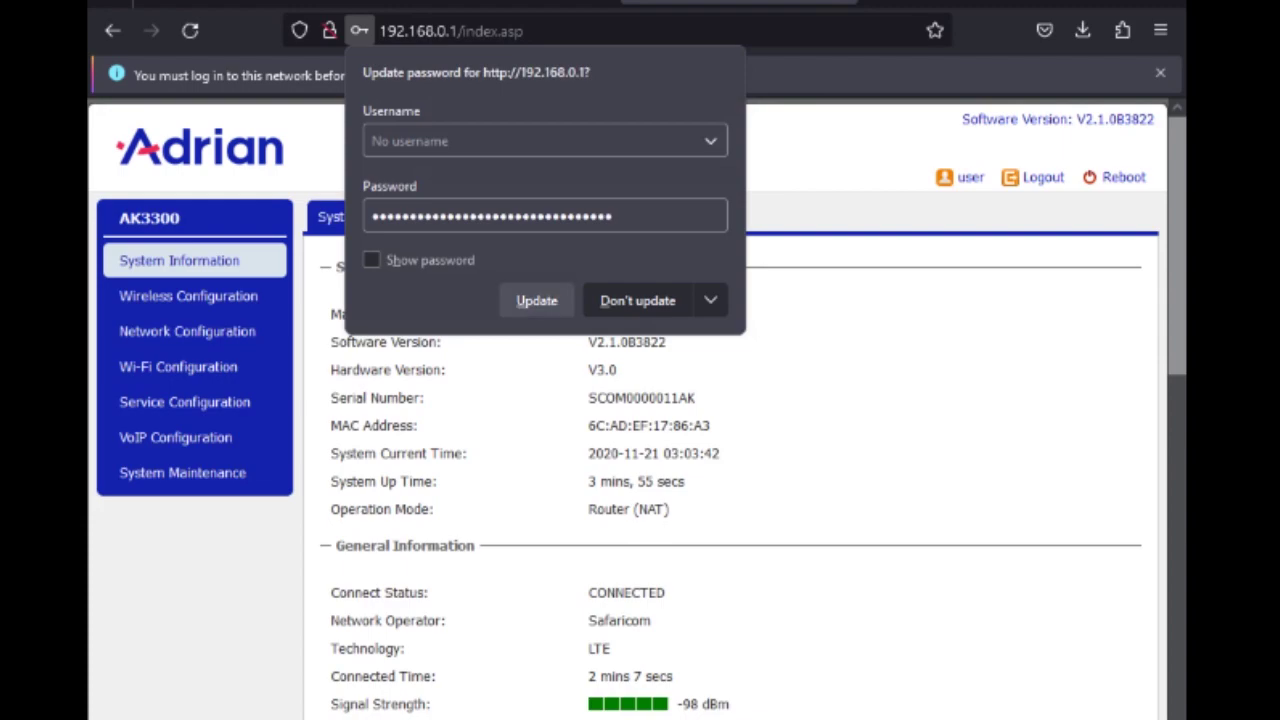
pyautogui.press('Tab')
# Decline the saved-password update and review the System Status, Network and Statistics Info tabs
pyautogui.press('Return')
pyautogui.scroll(-4, 638, 408)
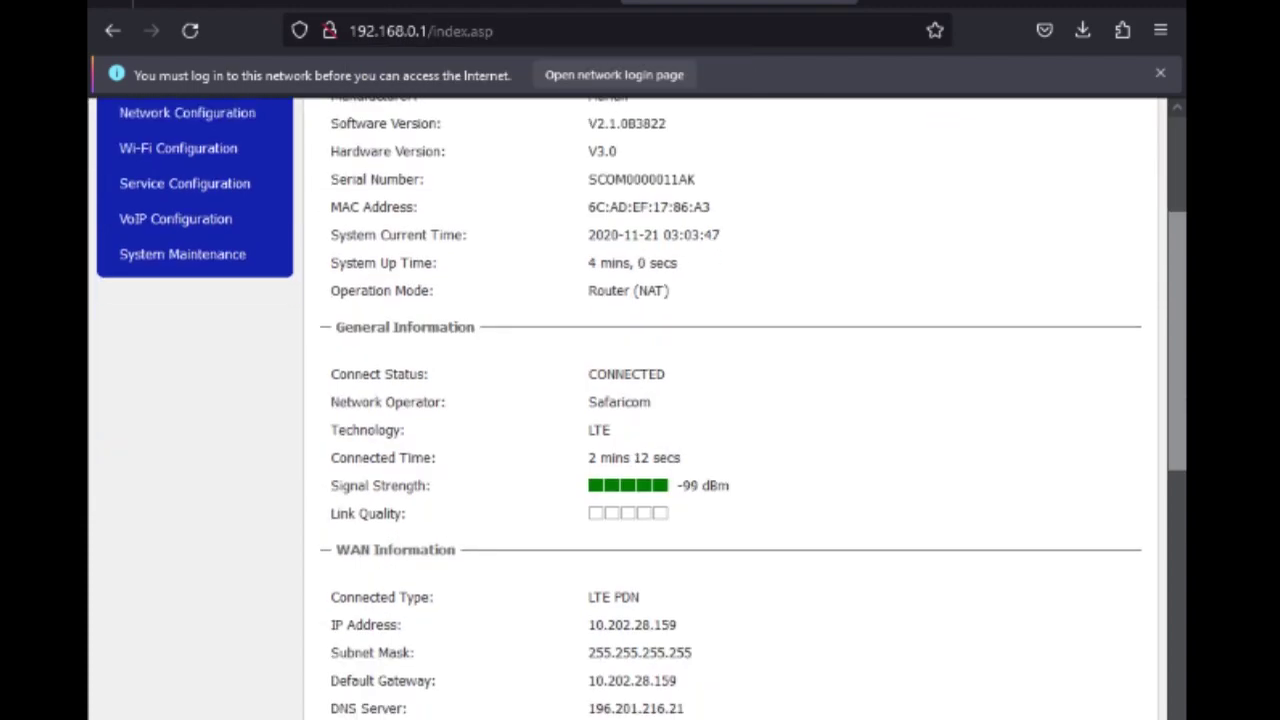
pyautogui.scroll(-4, 638, 408)
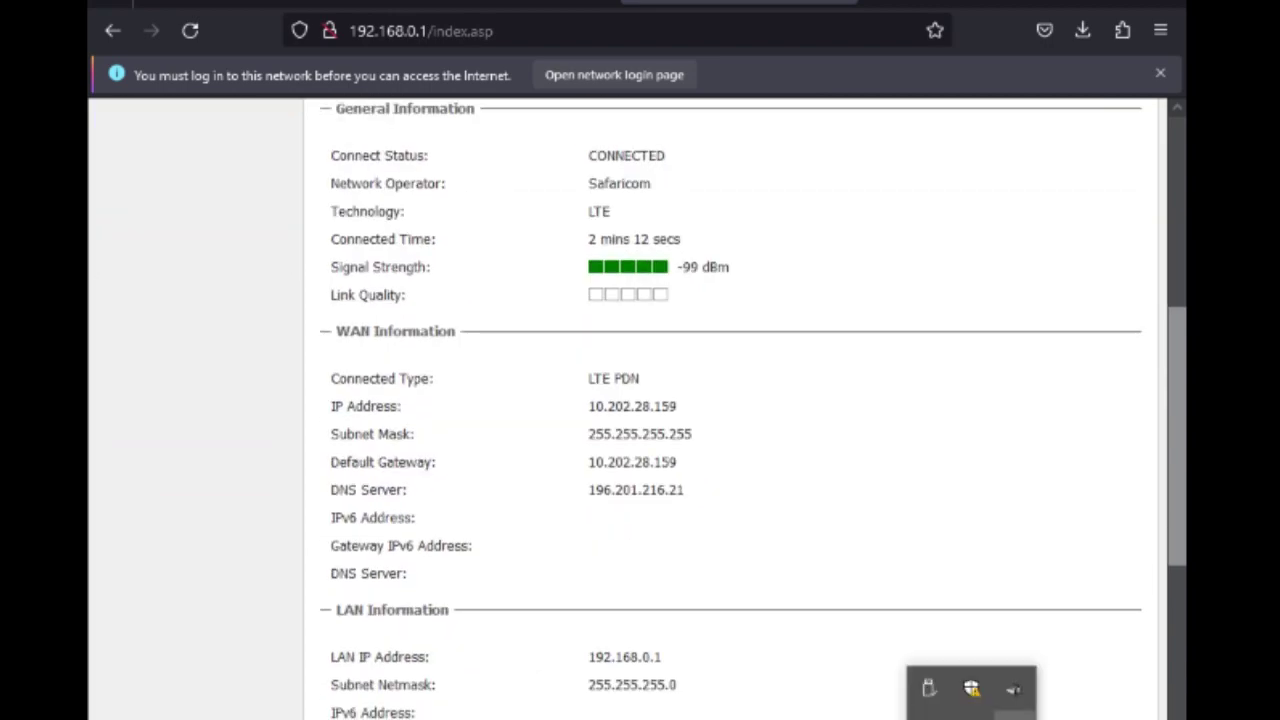
pyautogui.click(1013, 689)
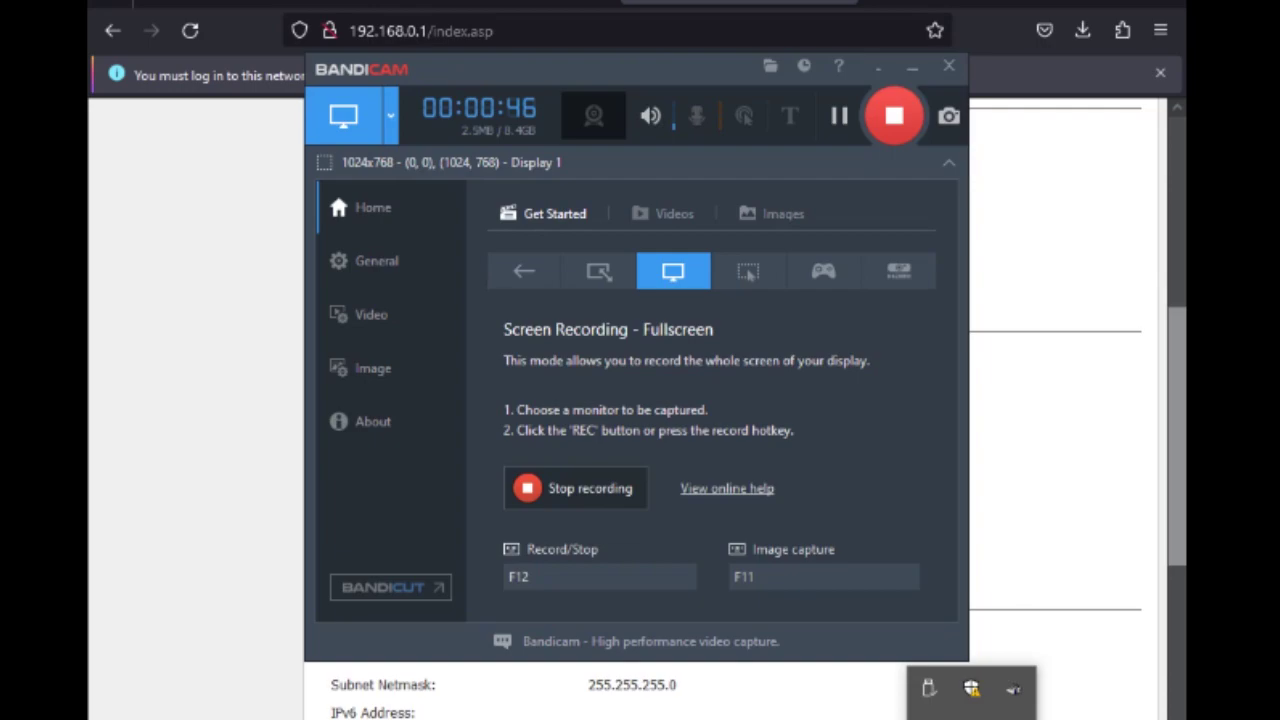
pyautogui.scroll(-7, 640, 408)
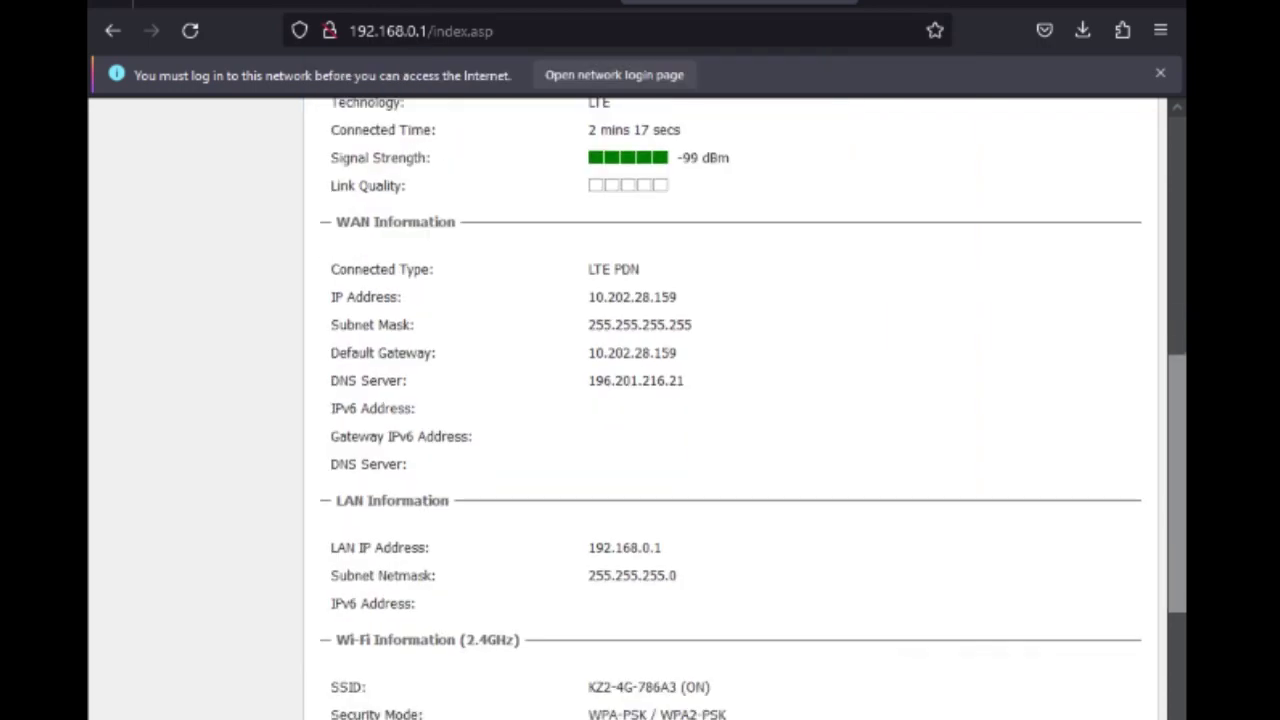
pyautogui.scroll(15, 640, 408)
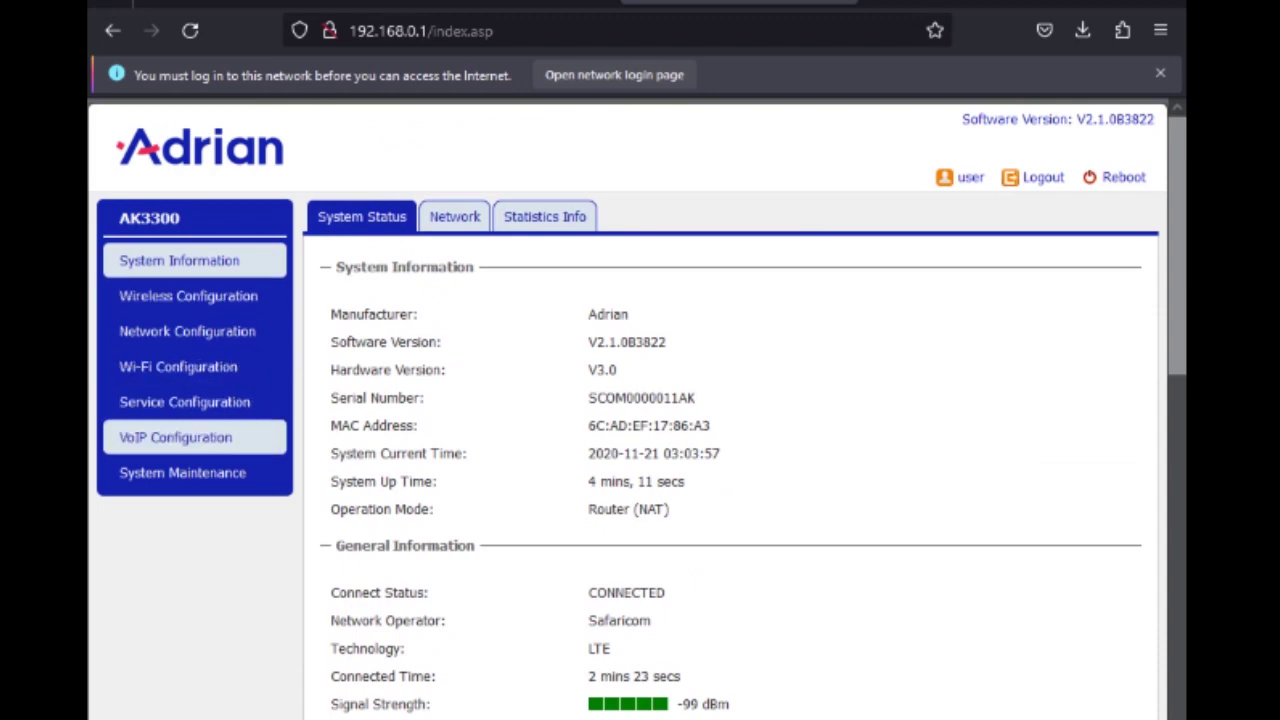
pyautogui.click(454, 216)
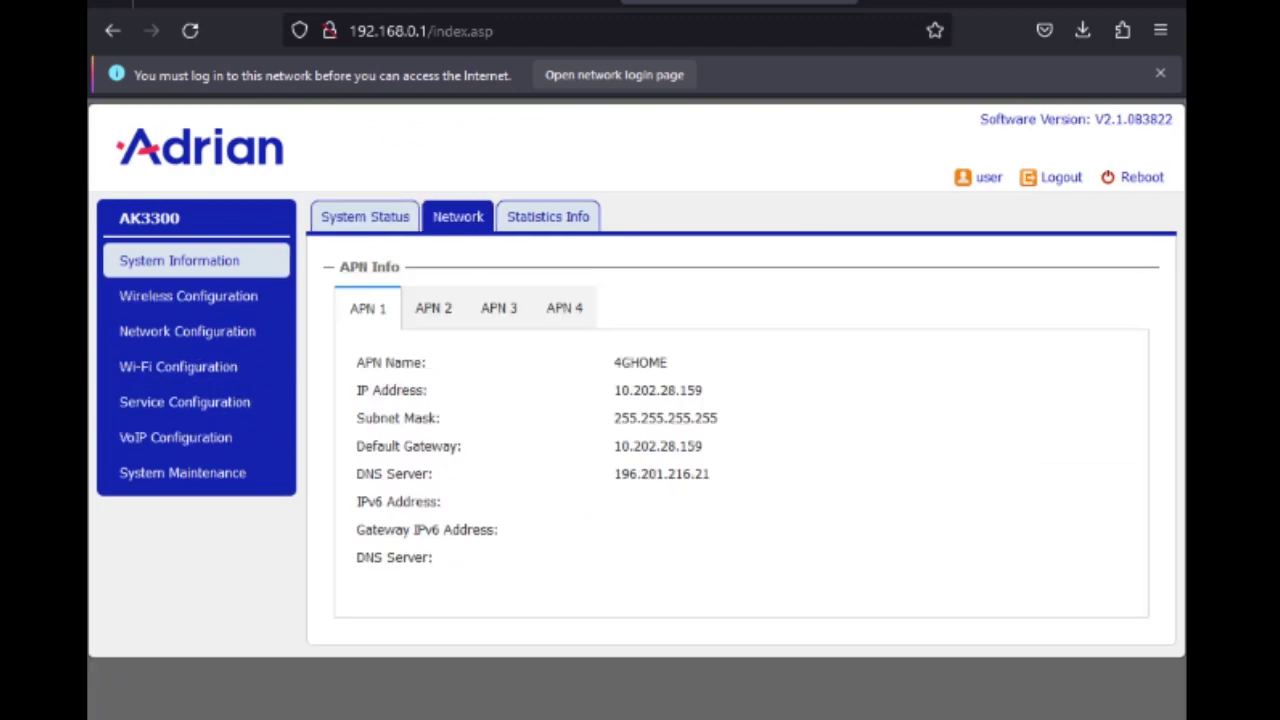
pyautogui.click(548, 216)
pyautogui.click(365, 216)
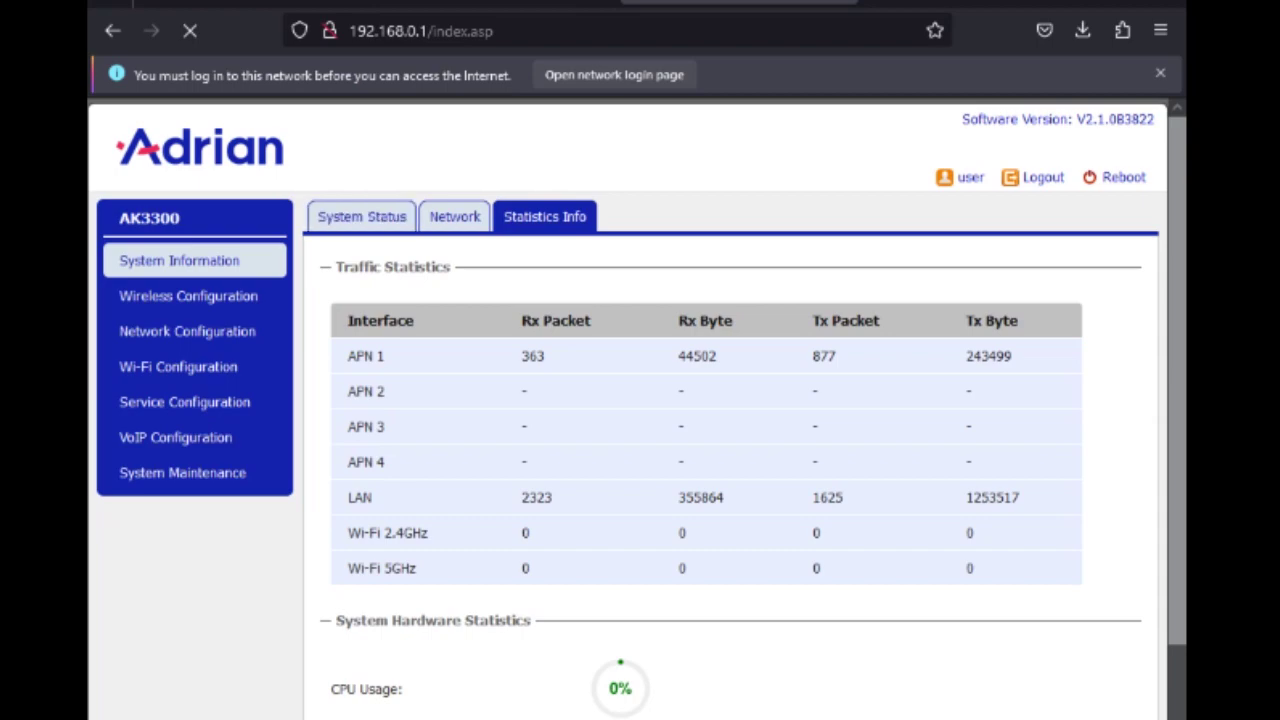
# Browse System Maintenance, Wireless and Network Configuration, then select the 2.4GHz SSID KZ2-4G-786A3
pyautogui.click(182, 472)
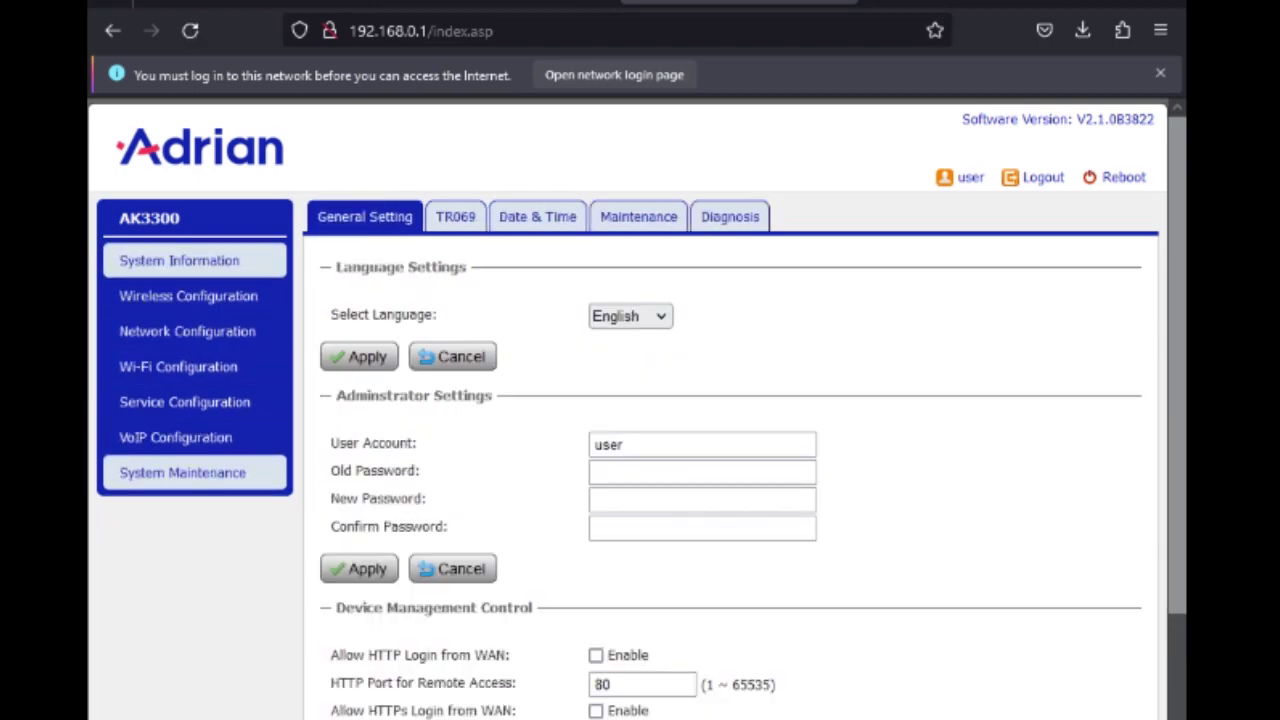
pyautogui.click(179, 260)
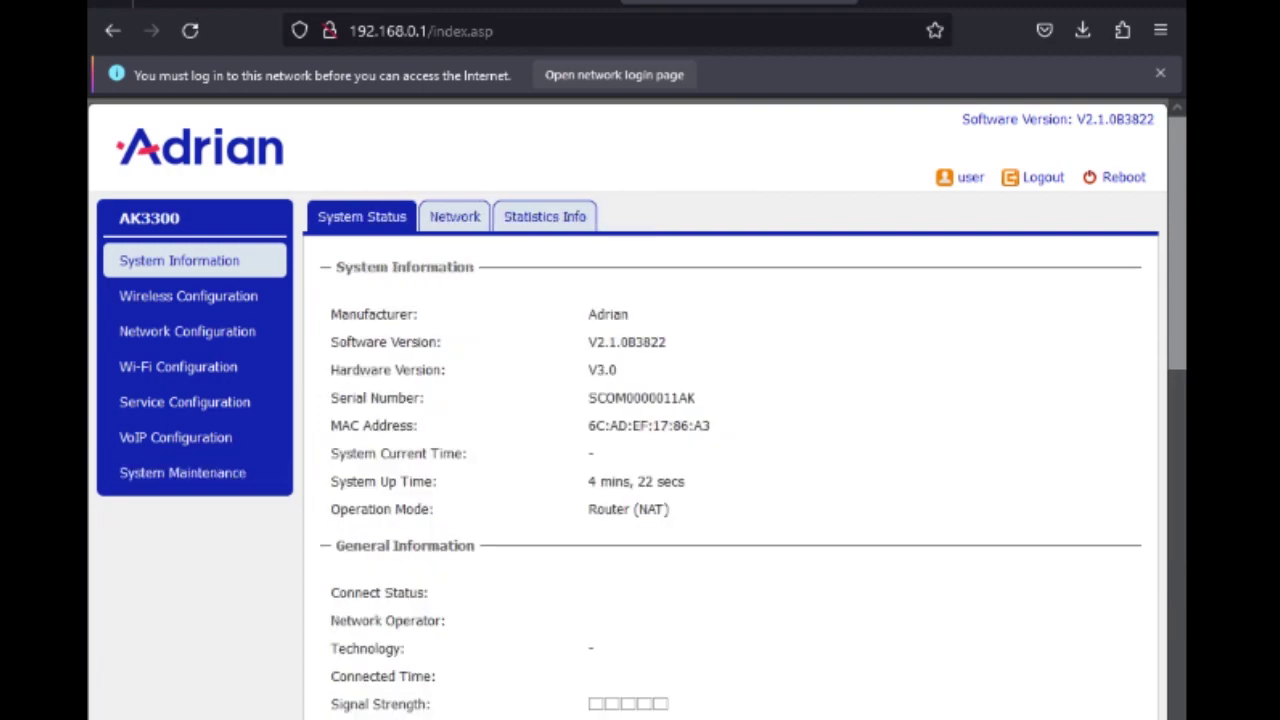
pyautogui.click(188, 296)
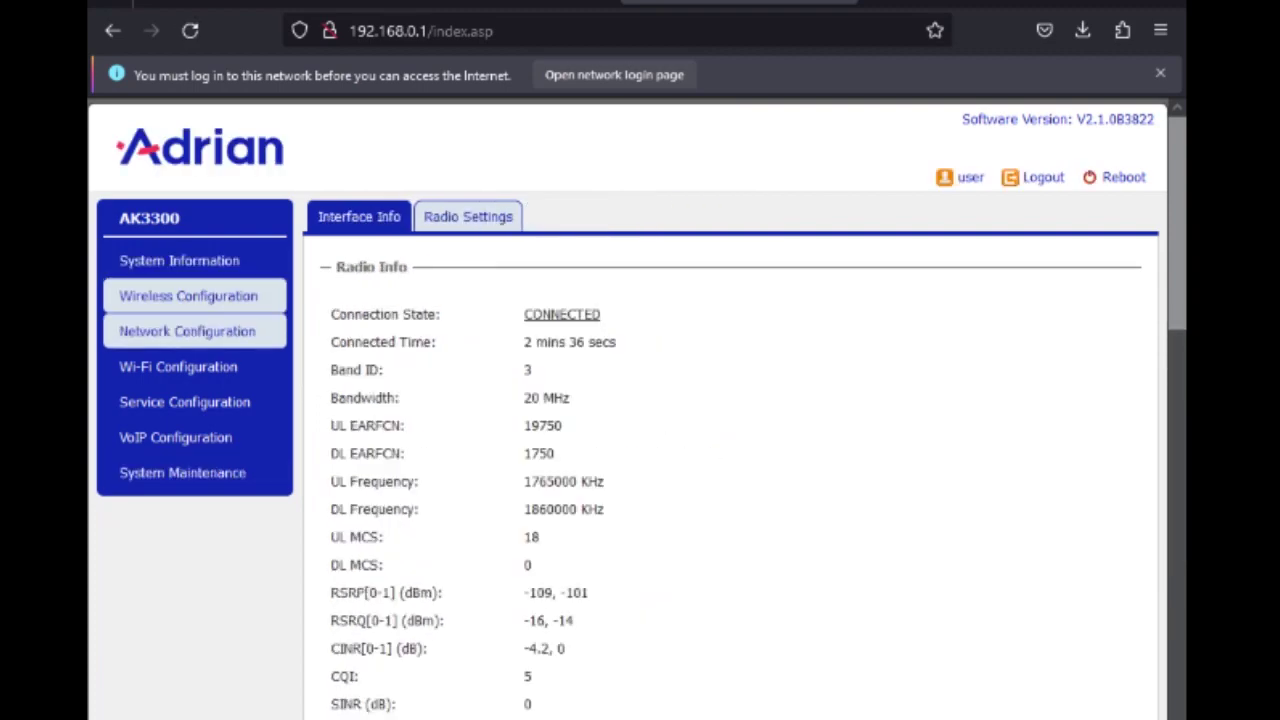
pyautogui.scroll(-8, 190, 331)
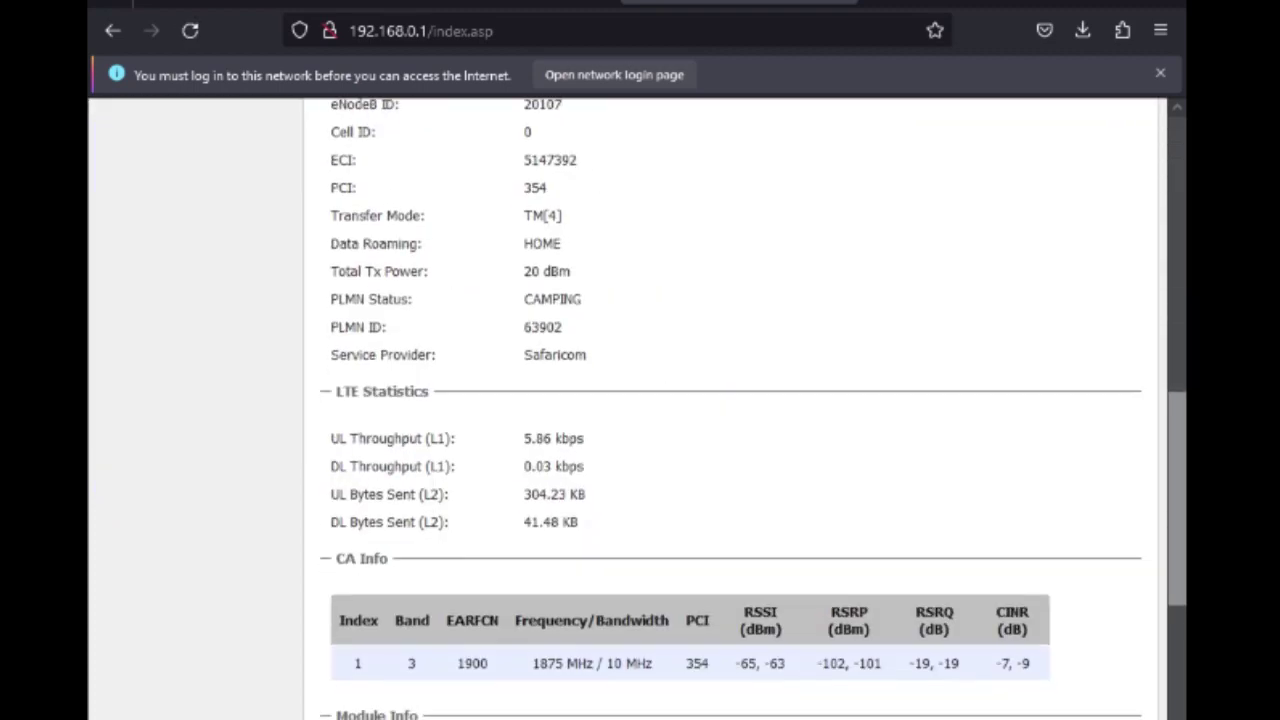
pyautogui.scroll(-1, 190, 331)
pyautogui.scroll(10, 190, 331)
pyautogui.click(187, 331)
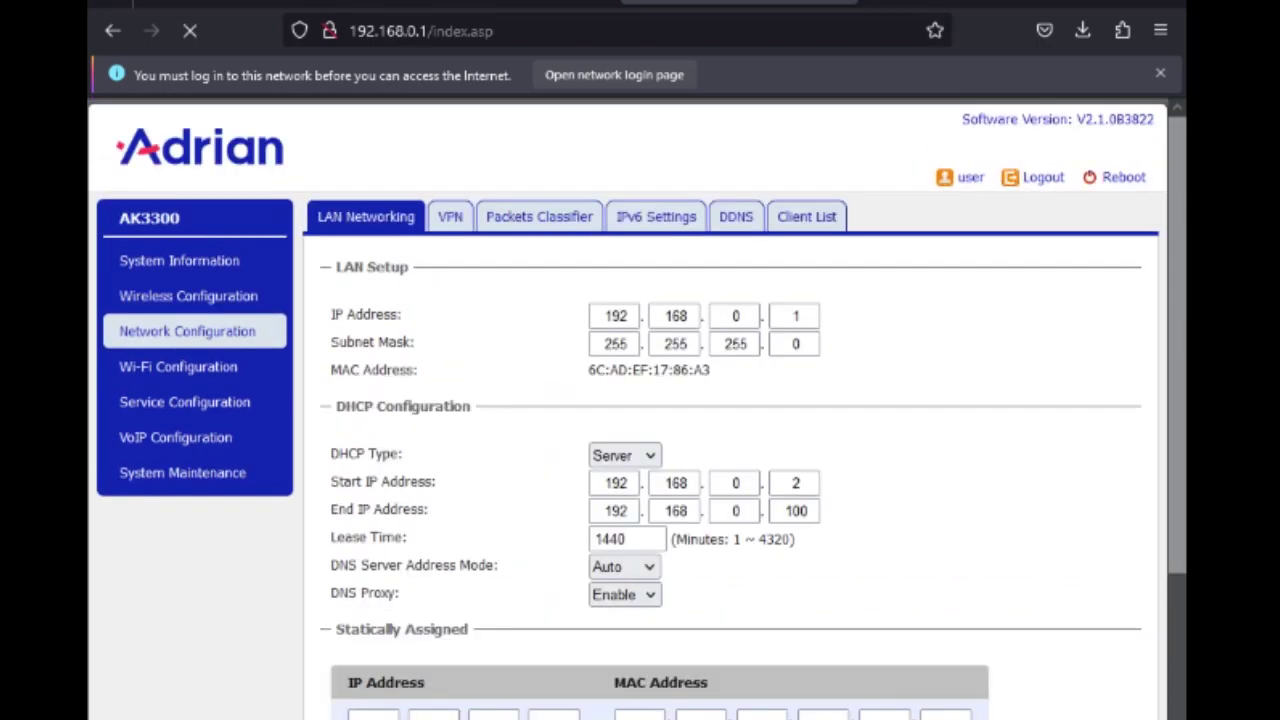
pyautogui.scroll(-4, 187, 331)
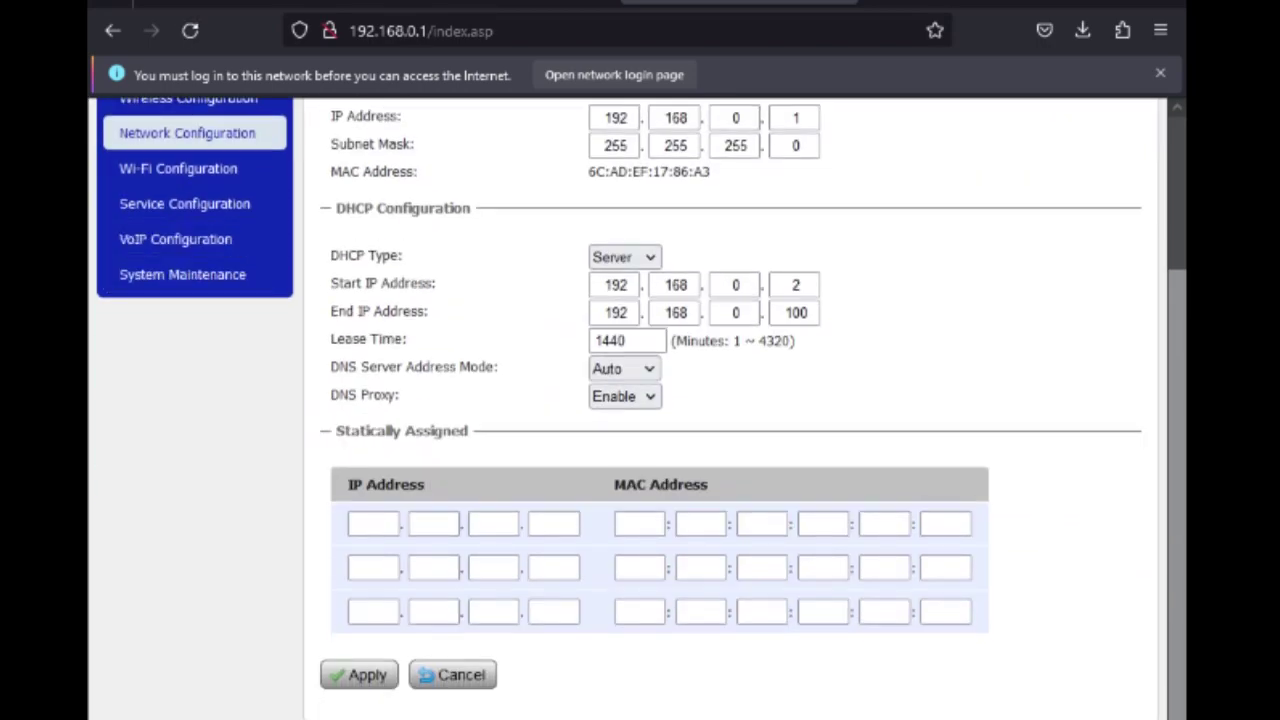
pyautogui.click(178, 168)
pyautogui.click(640, 378)
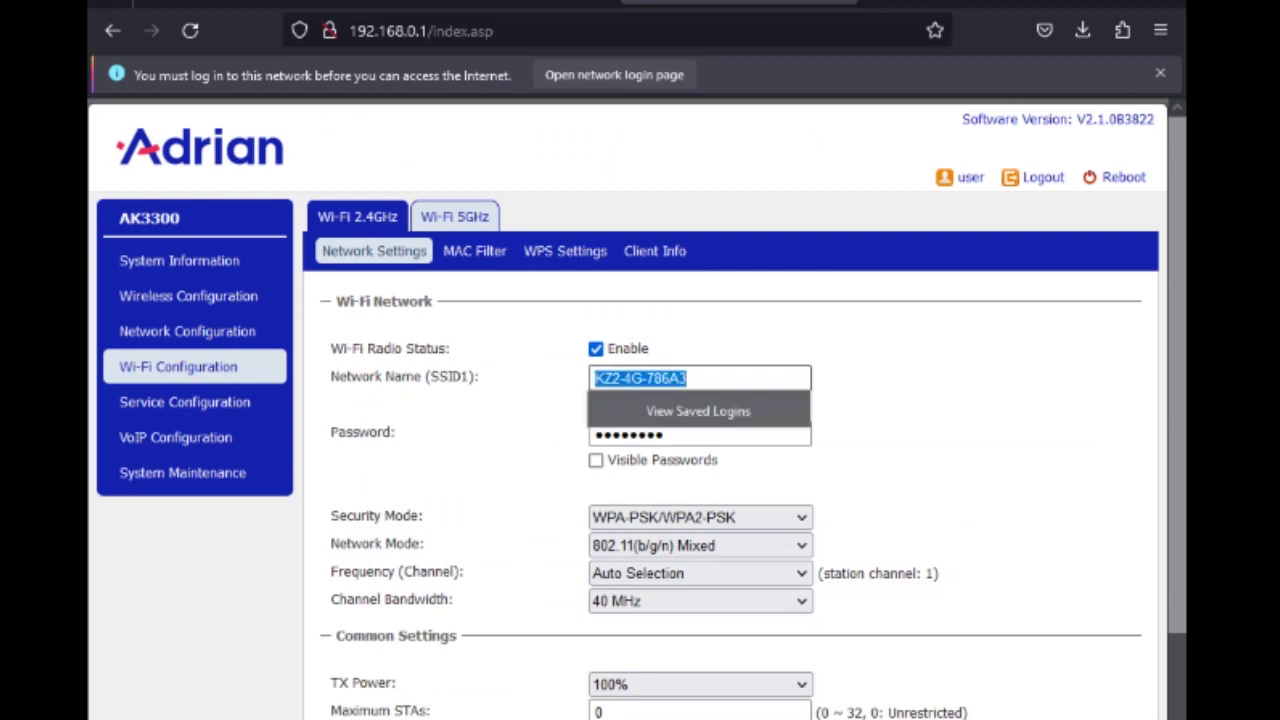
# Rename the 2.4GHz Wi-Fi network to 'KIMTECH 4G'
pyautogui.write('KIMT')
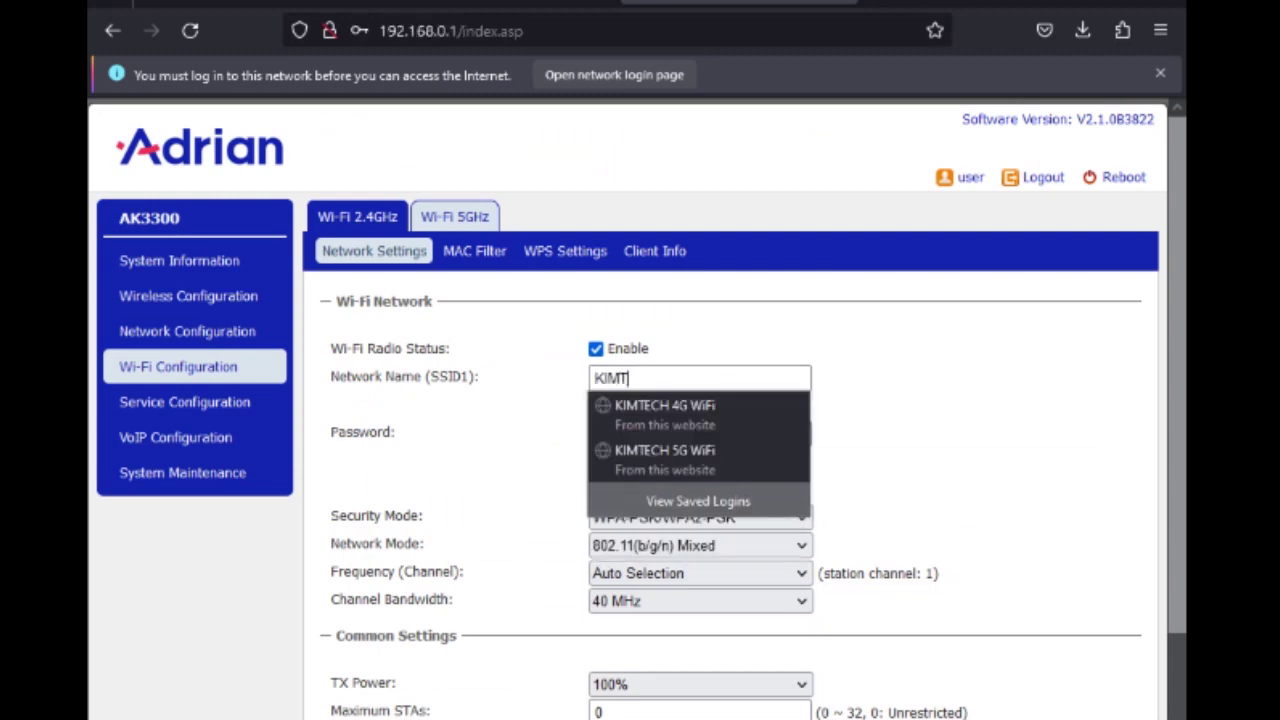
pyautogui.write('ECH 4G')
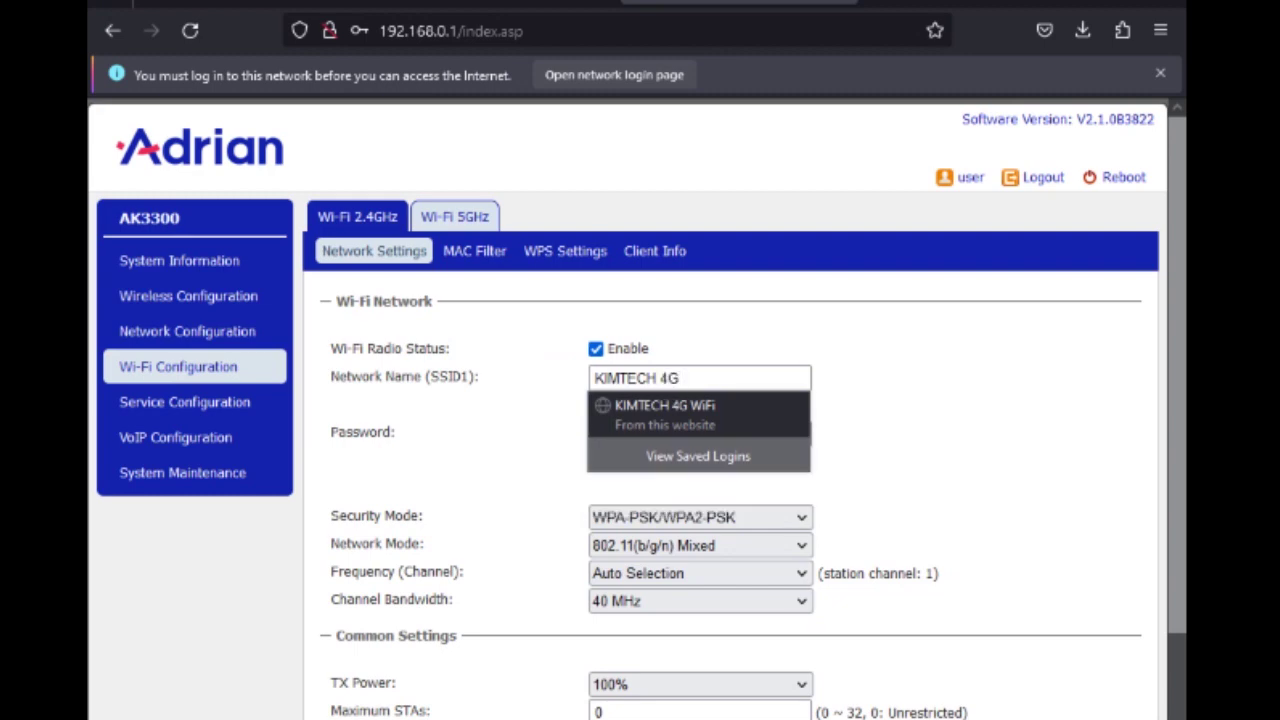
pyautogui.press('Escape')
# Enter a new 2.4GHz Wi-Fi password and apply the settings
pyautogui.press('Tab')
pyautogui.press('Tab')
pyautogui.press('Tab')
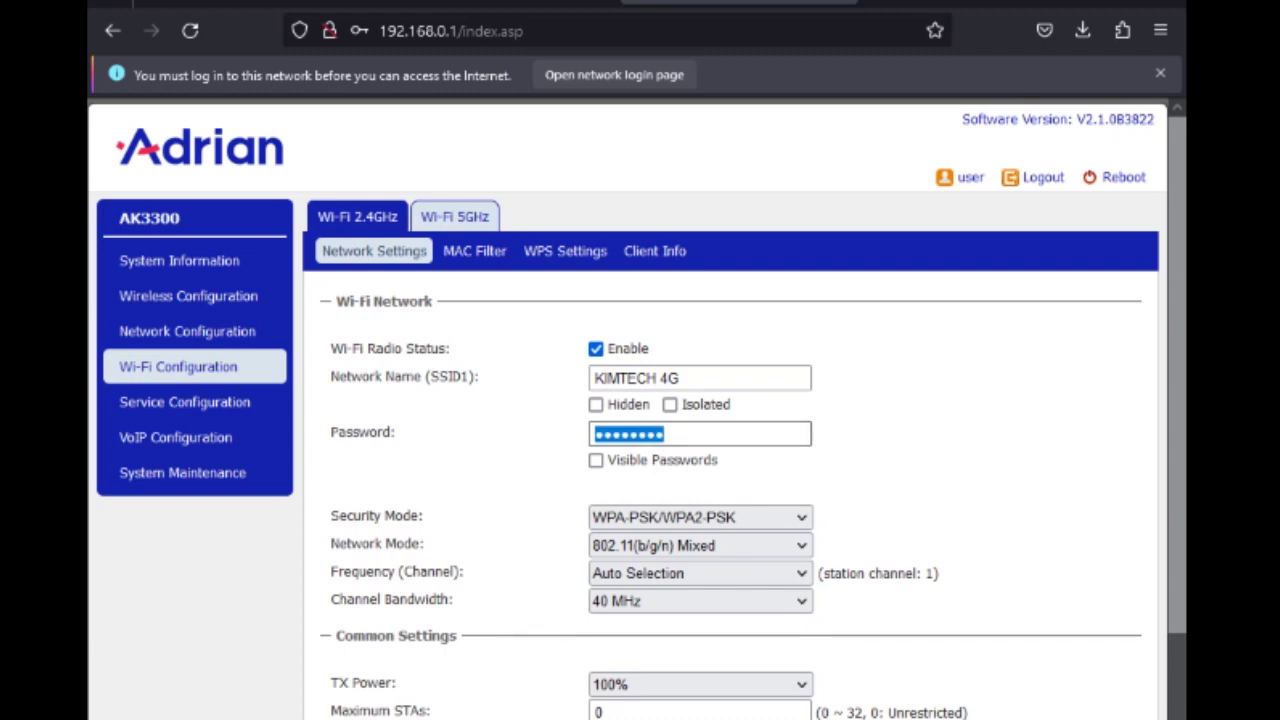
pyautogui.write('********')
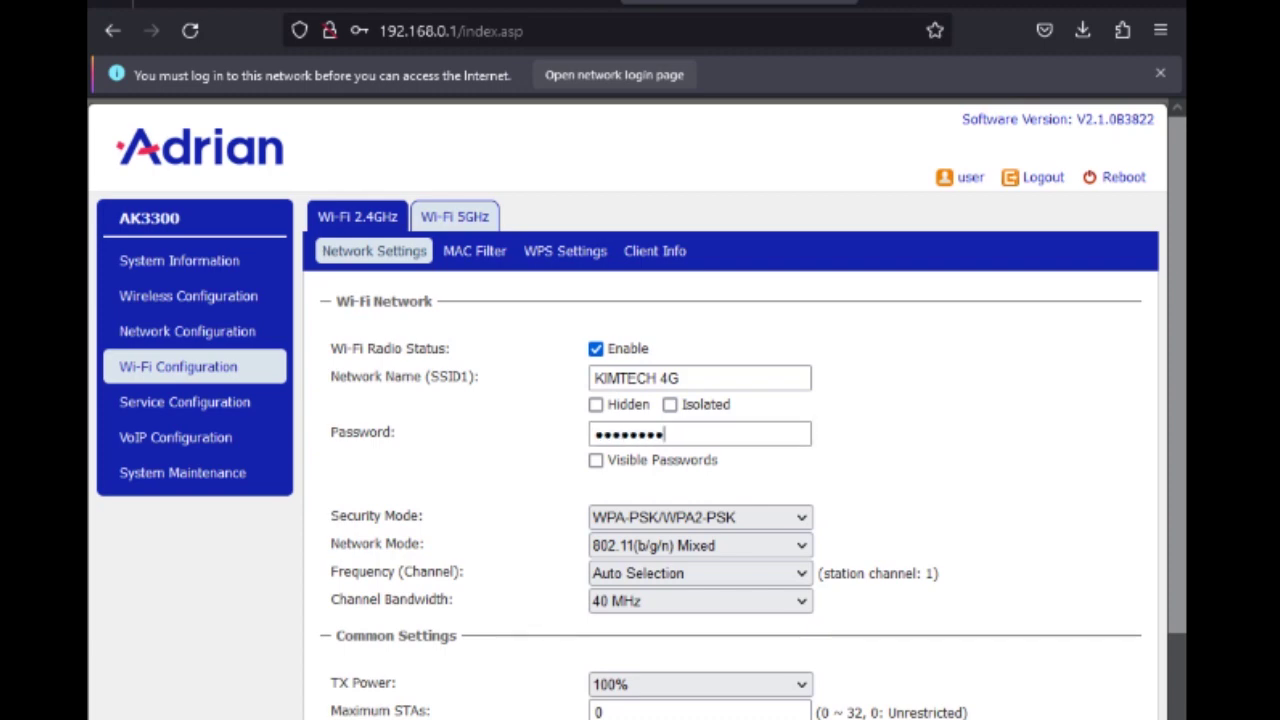
pyautogui.write('**')
pyautogui.press('Tab')
pyautogui.press('space')
pyautogui.press('space')
pyautogui.press('Tab')
pyautogui.press('Tab')
pyautogui.press('Tab')
pyautogui.press('Tab')
pyautogui.press('Tab')
pyautogui.press('Tab')
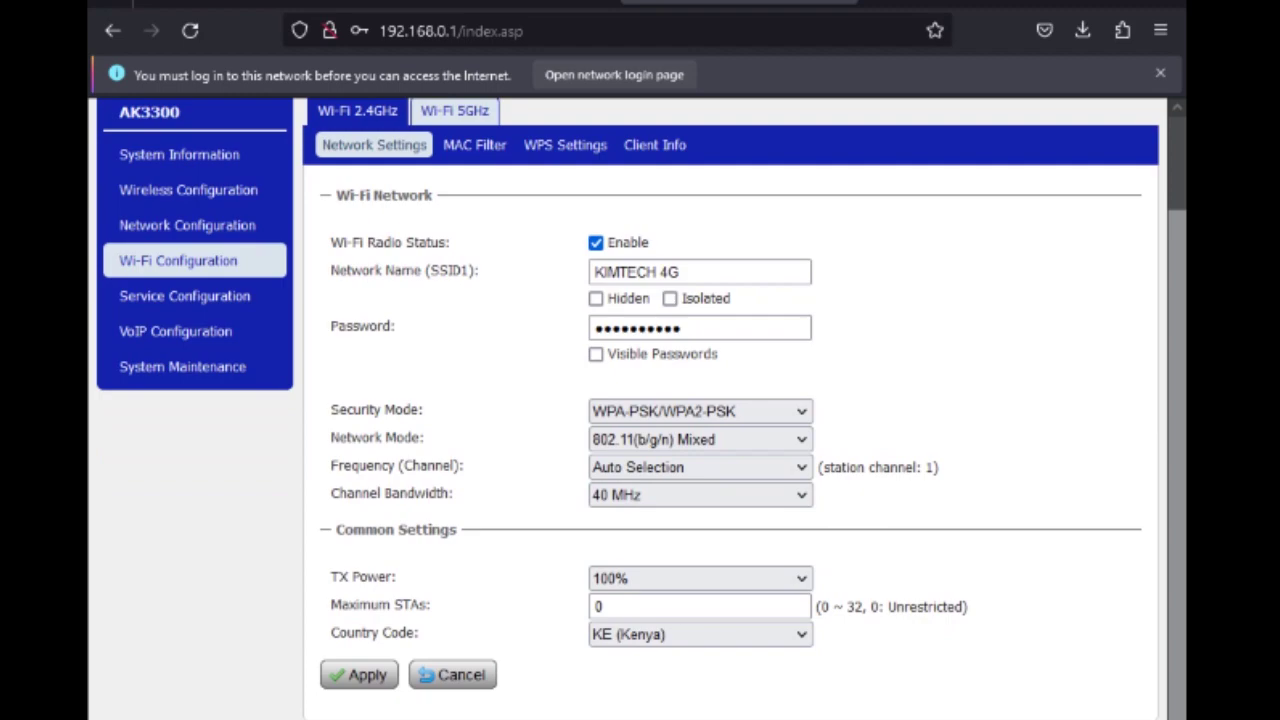
pyautogui.press('Return')
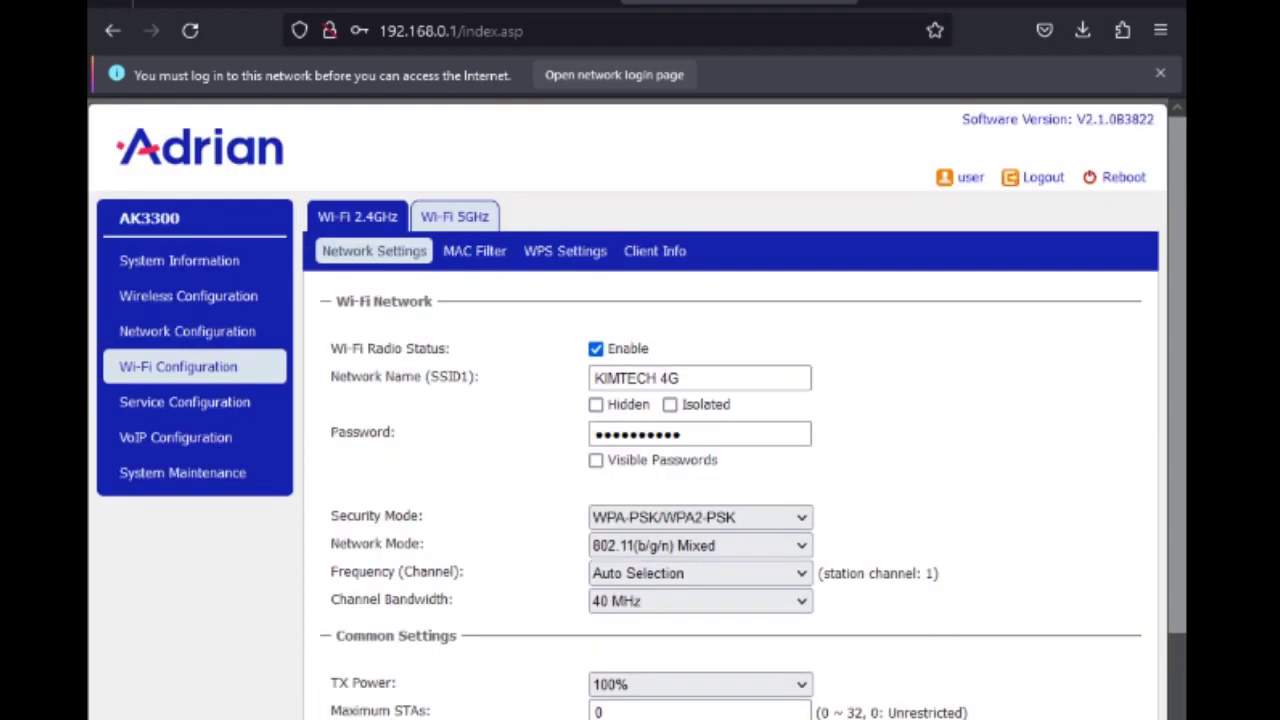
# Submit the 2.4GHz changes, wait out the processing countdown, and confirm the Success dialog
pyautogui.press('Return')
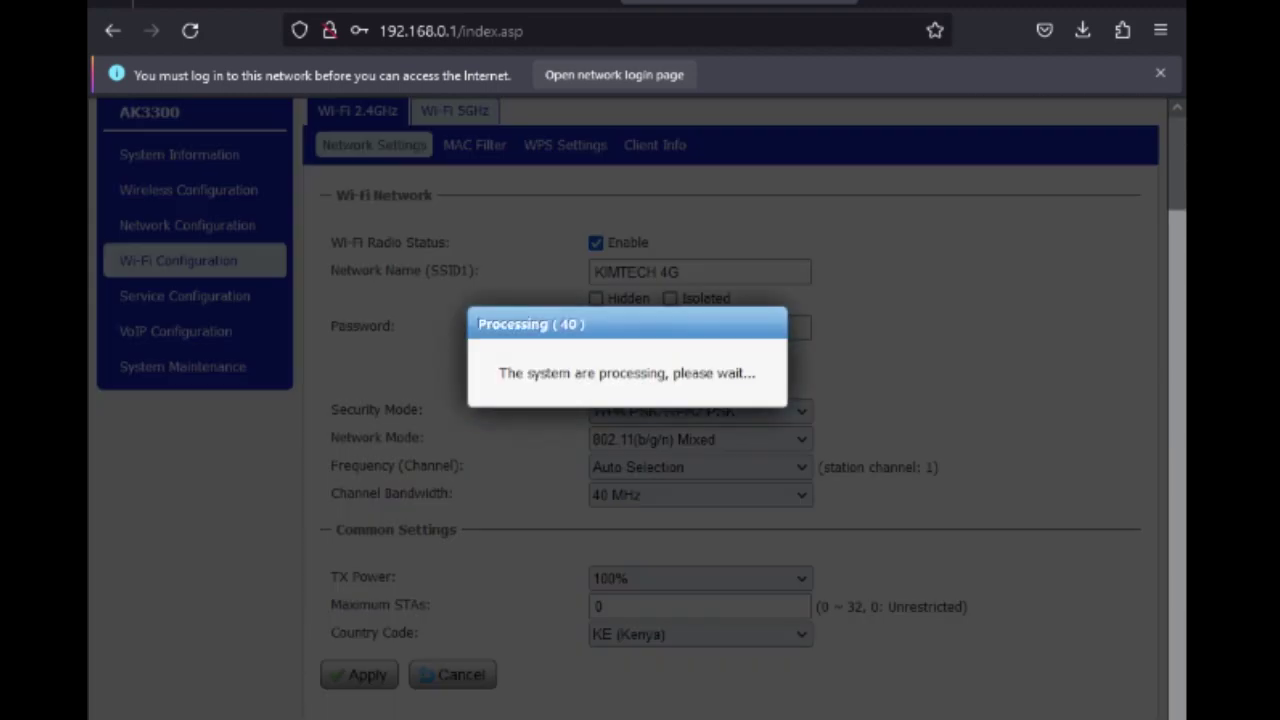
pyautogui.moveTo(580, 373); pyautogui.dragTo(712, 373)
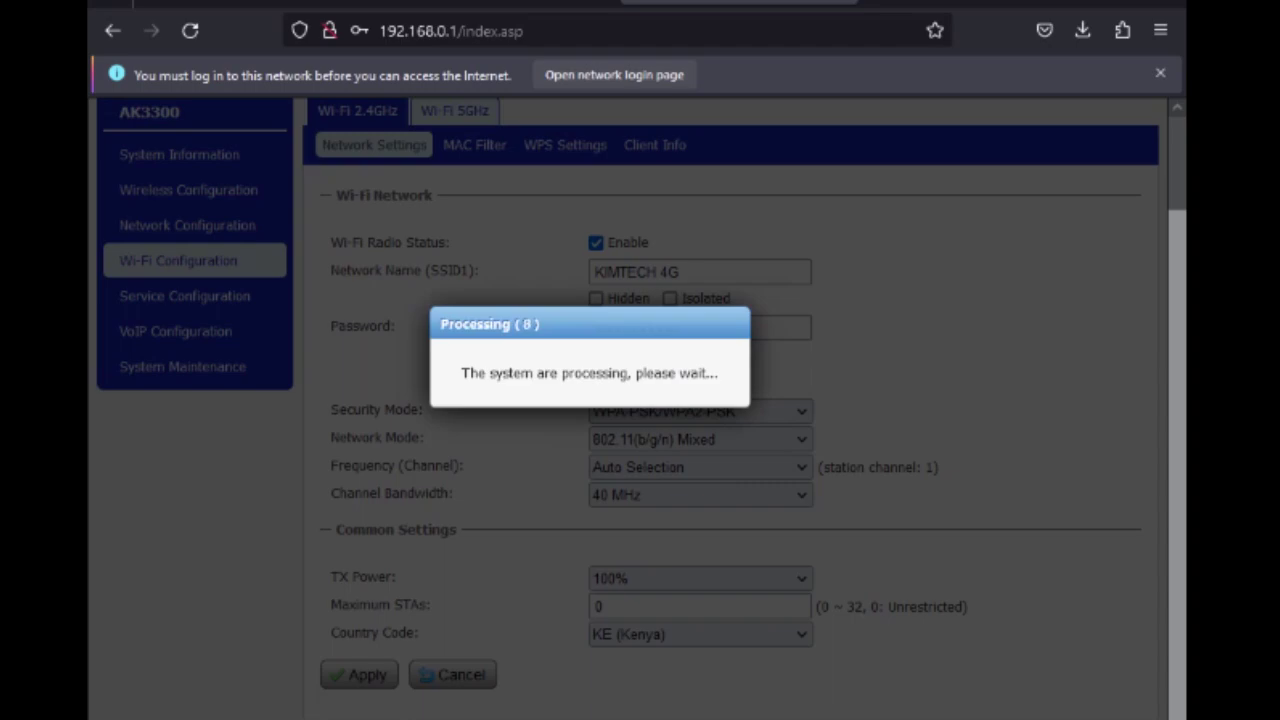
pyautogui.click(731, 406)
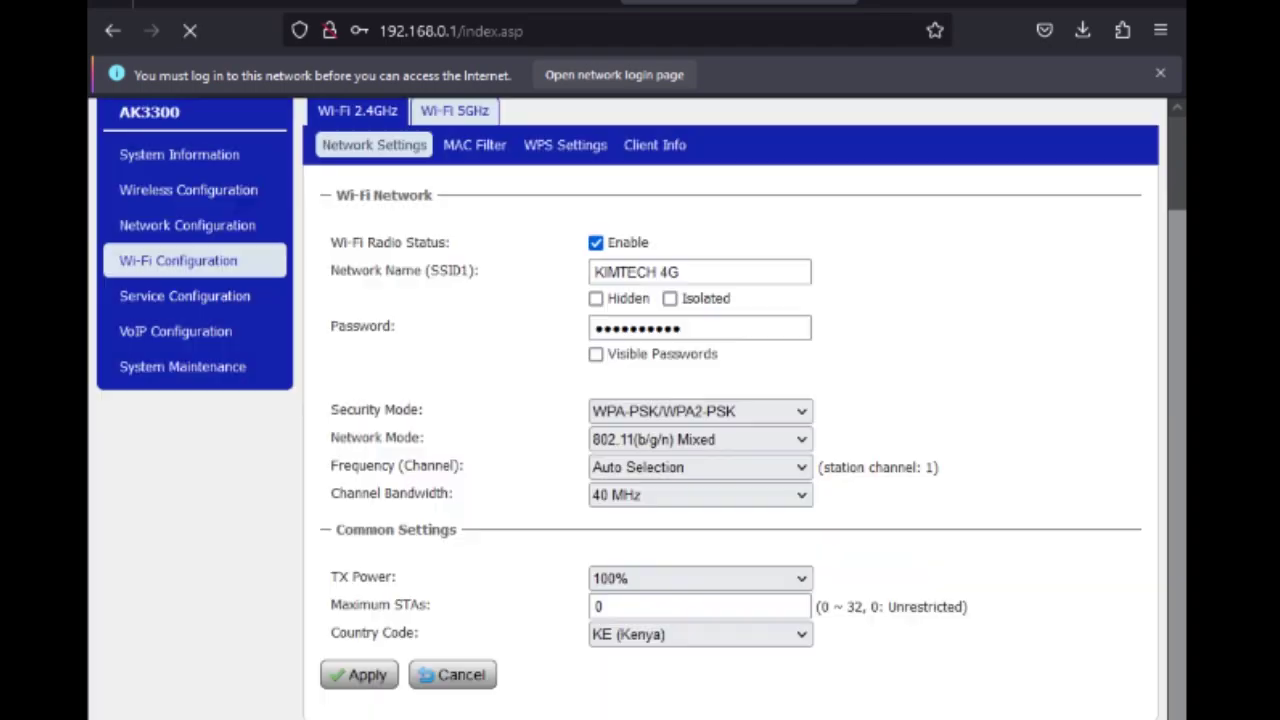
# On the Wi-Fi 5GHz tab, rename the network to 'kimtech 5G'
pyautogui.click(454, 216)
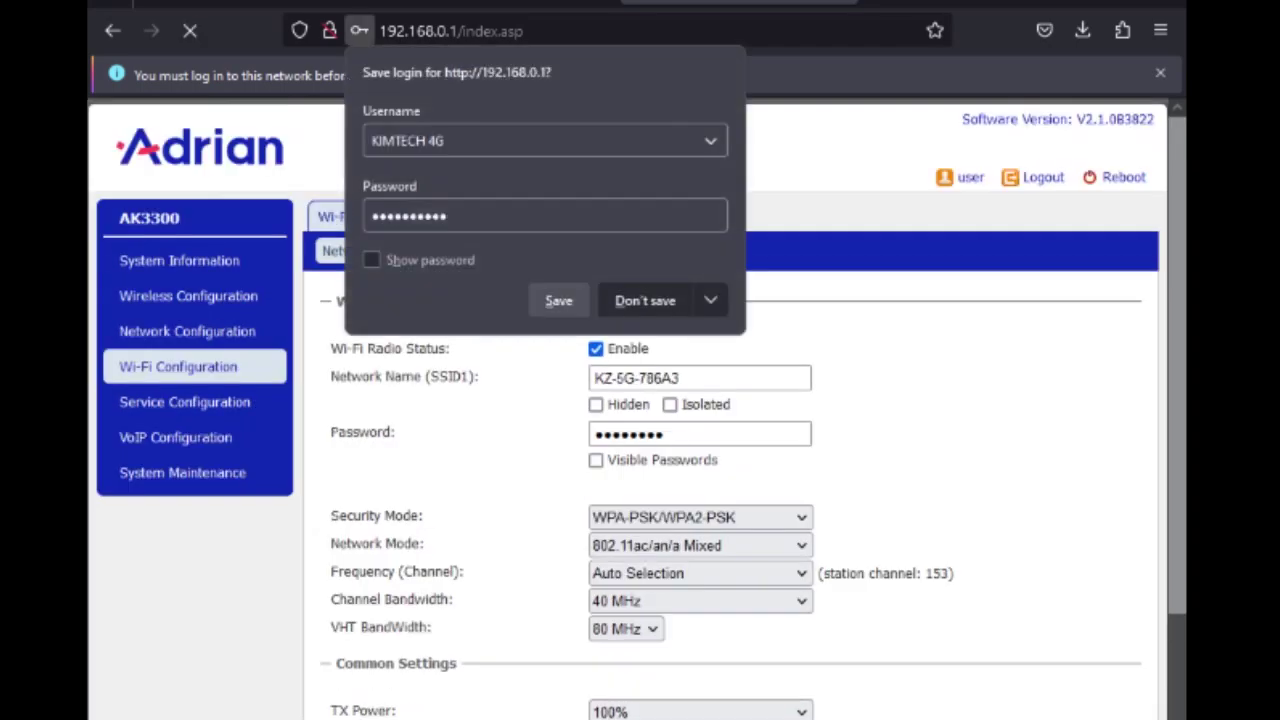
pyautogui.click(559, 300)
pyautogui.tripleClick(636, 378)
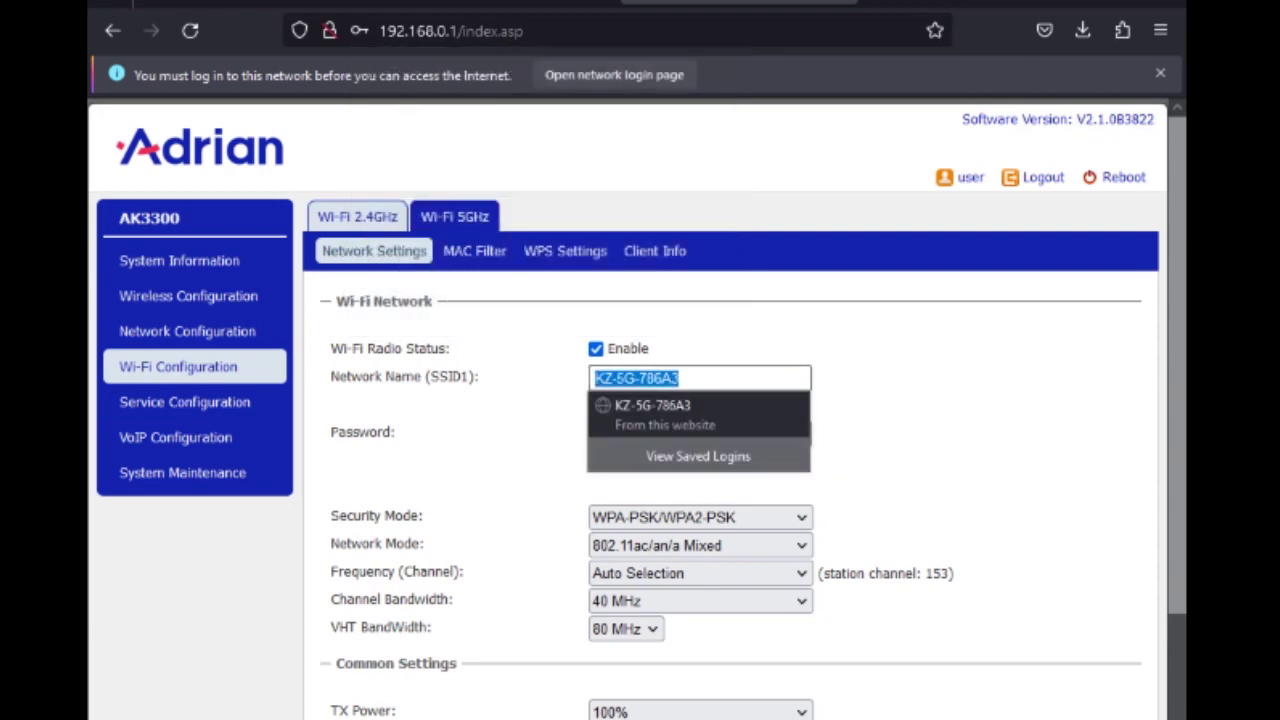
pyautogui.write('kimtech')
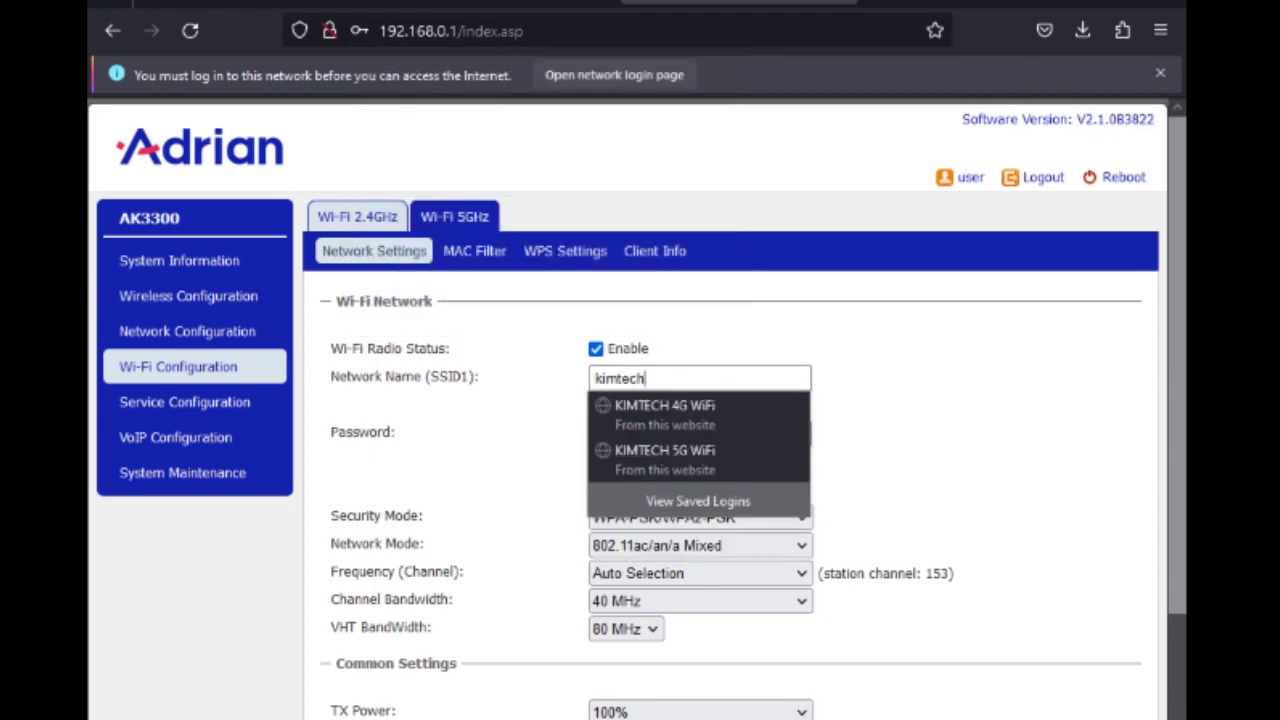
pyautogui.write(' 5g')
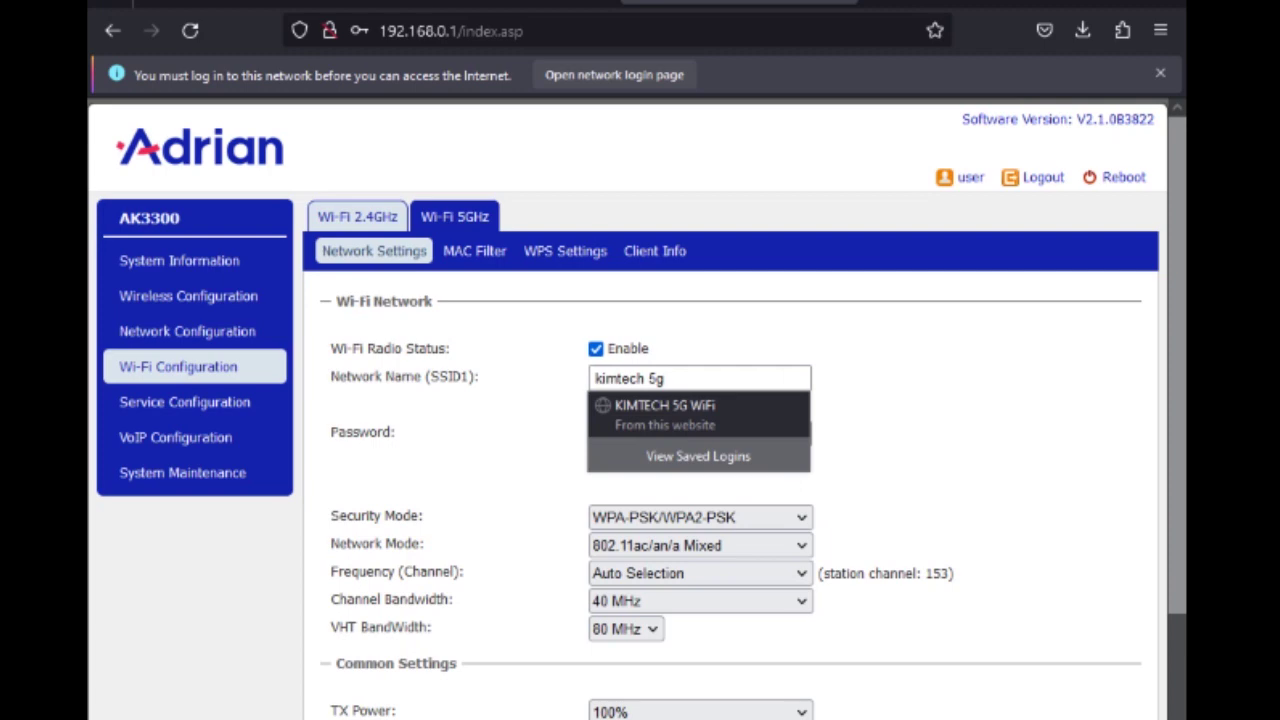
pyautogui.press('BackSpace')
pyautogui.write('G')
# Enter a new 5GHz Wi-Fi password and show it to check it
pyautogui.press('Tab')
pyautogui.press('Tab')
pyautogui.press('Tab')
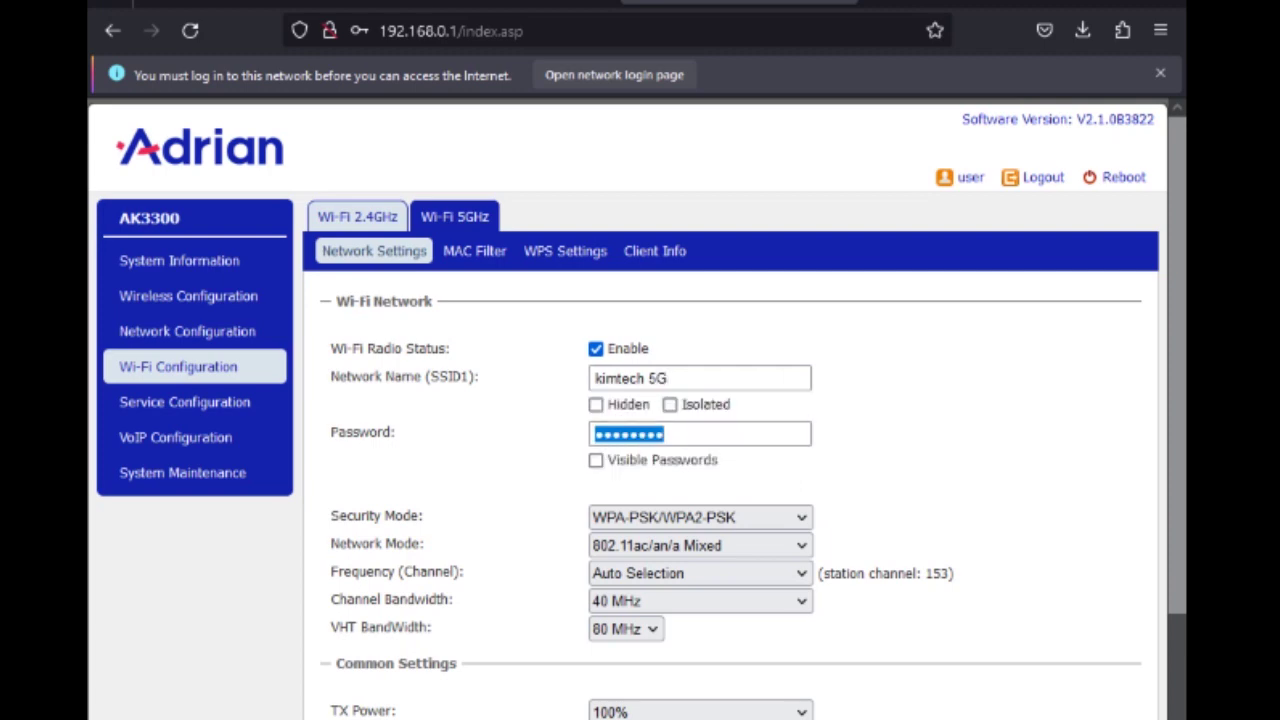
pyautogui.write('•••••')
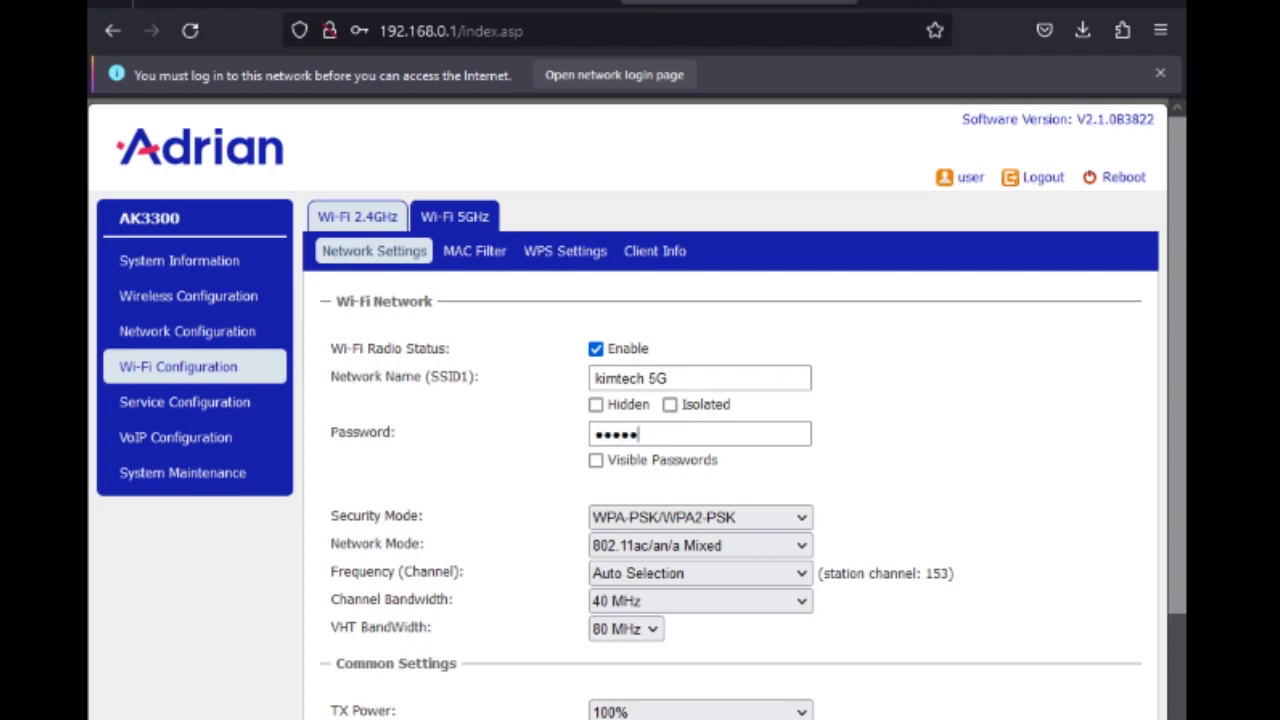
pyautogui.write('••••')
pyautogui.press('space')
pyautogui.press('space')
# Apply the 5GHz settings, wait for processing to finish, and acknowledge the Success dialog
pyautogui.scroll(-2, 640, 400)
pyautogui.press('Return')
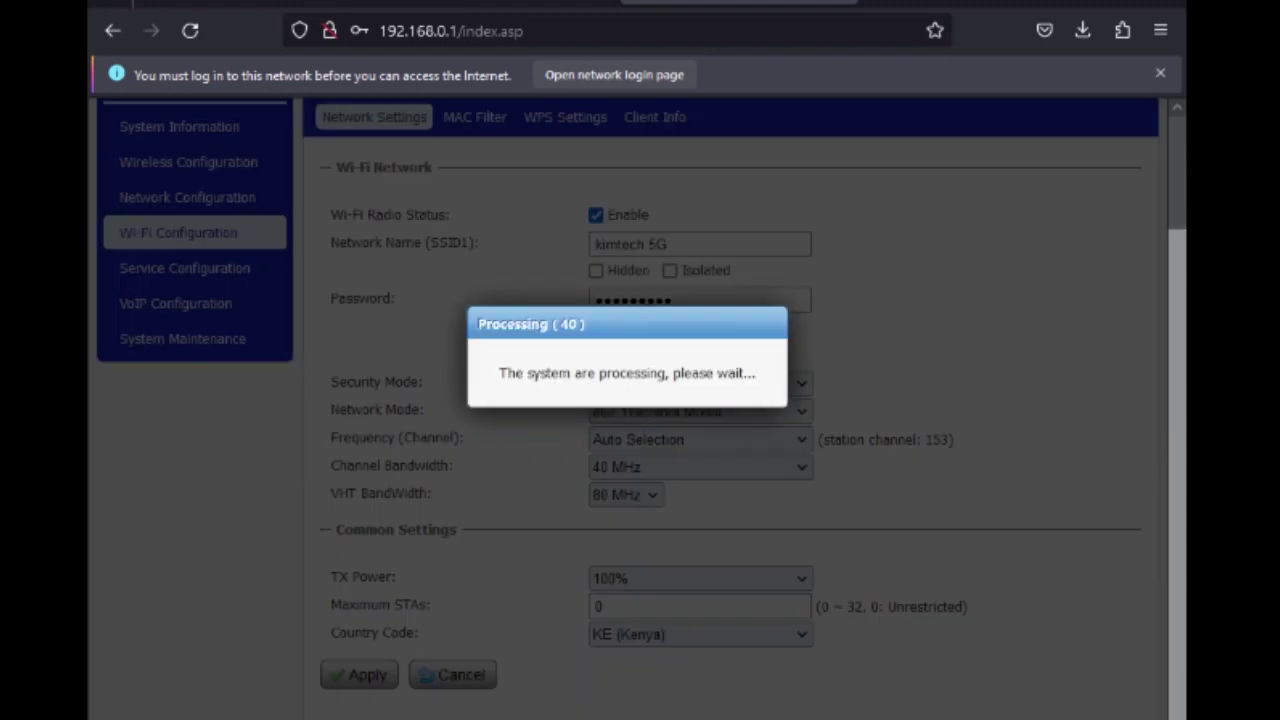
pyautogui.moveTo(527, 373); pyautogui.dragTo(645, 373)
pyautogui.moveTo(506, 324); pyautogui.dragTo(564, 324)
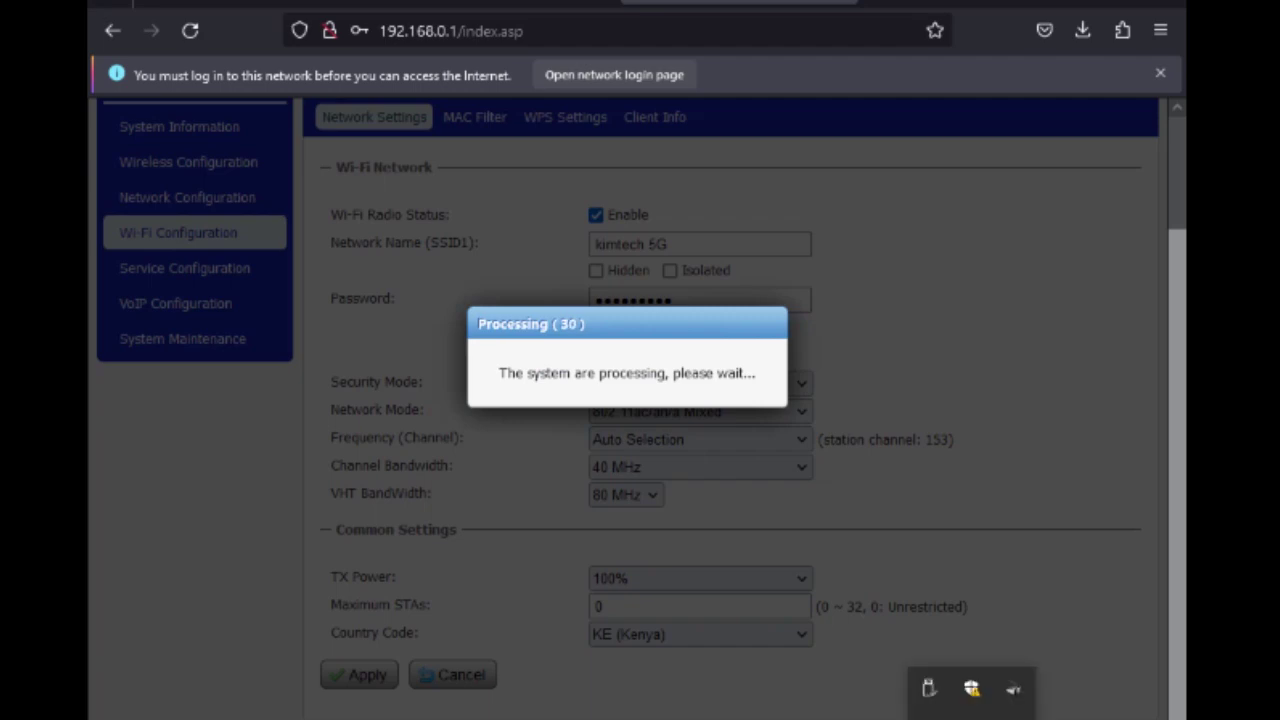
pyautogui.click(972, 688)
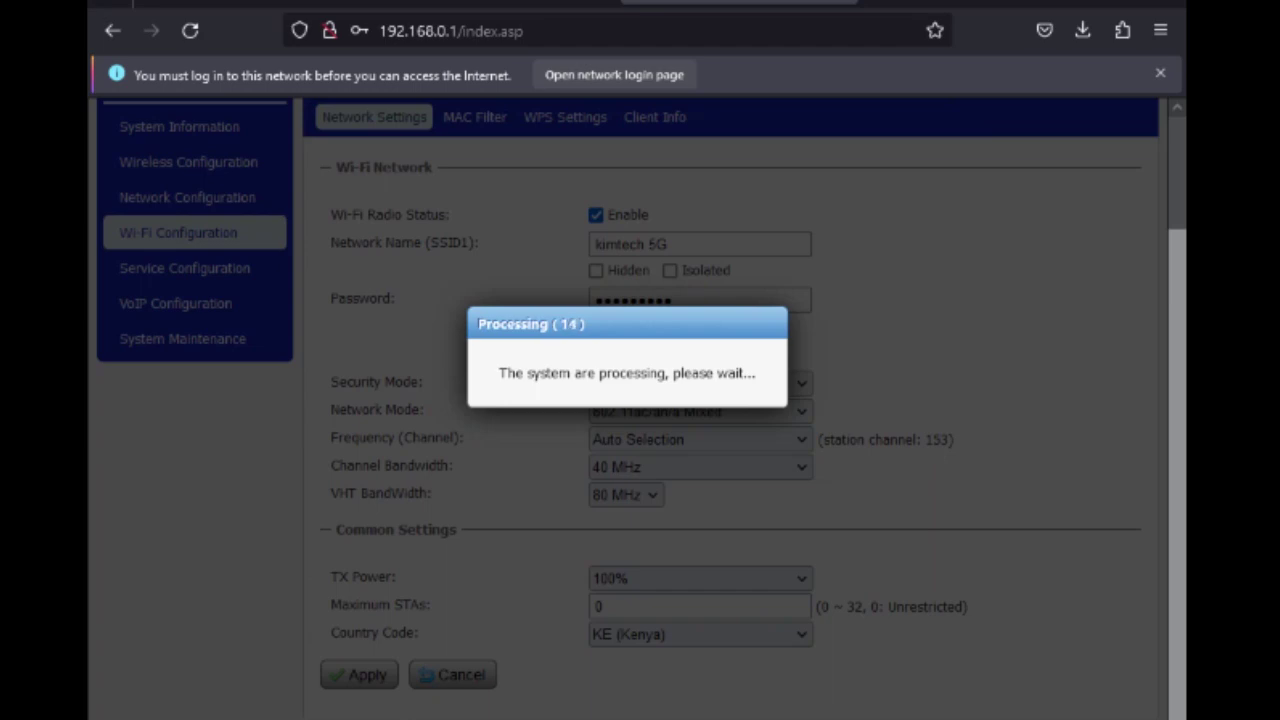
pyautogui.doubleClick(587, 373)
pyautogui.tripleClick(627, 373)
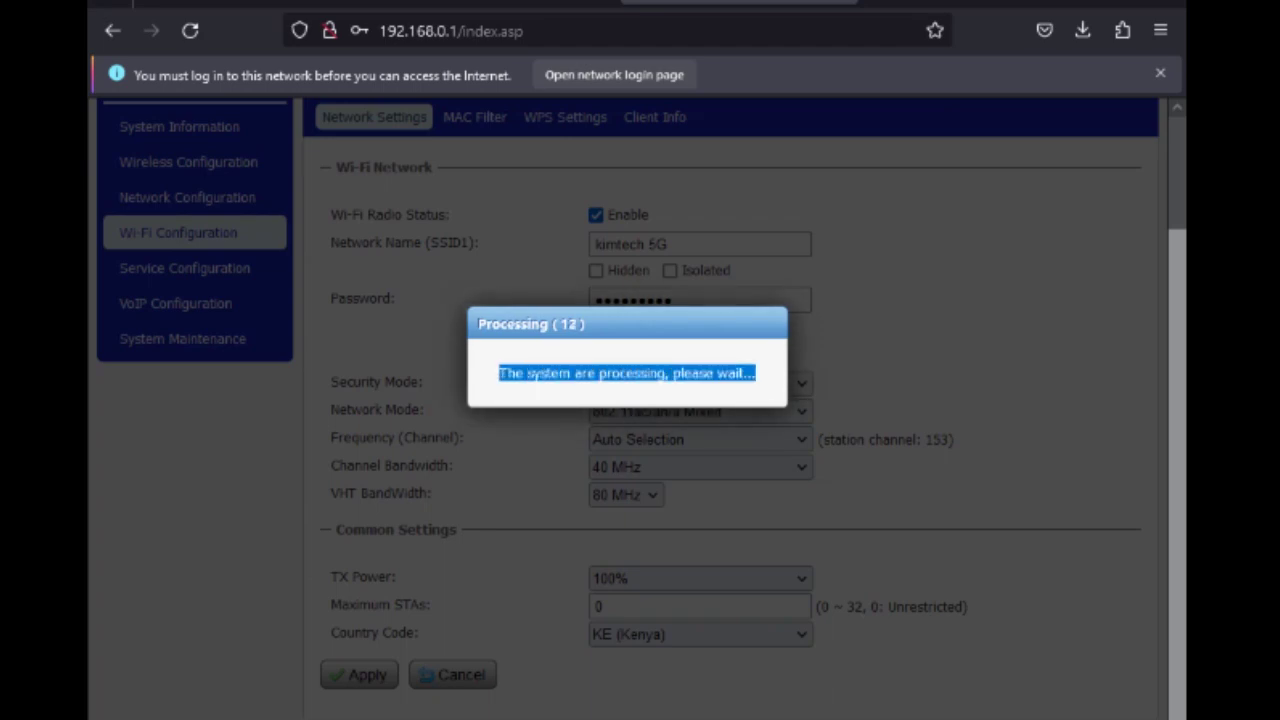
pyautogui.doubleClick(585, 373)
pyautogui.tripleClick(627, 373)
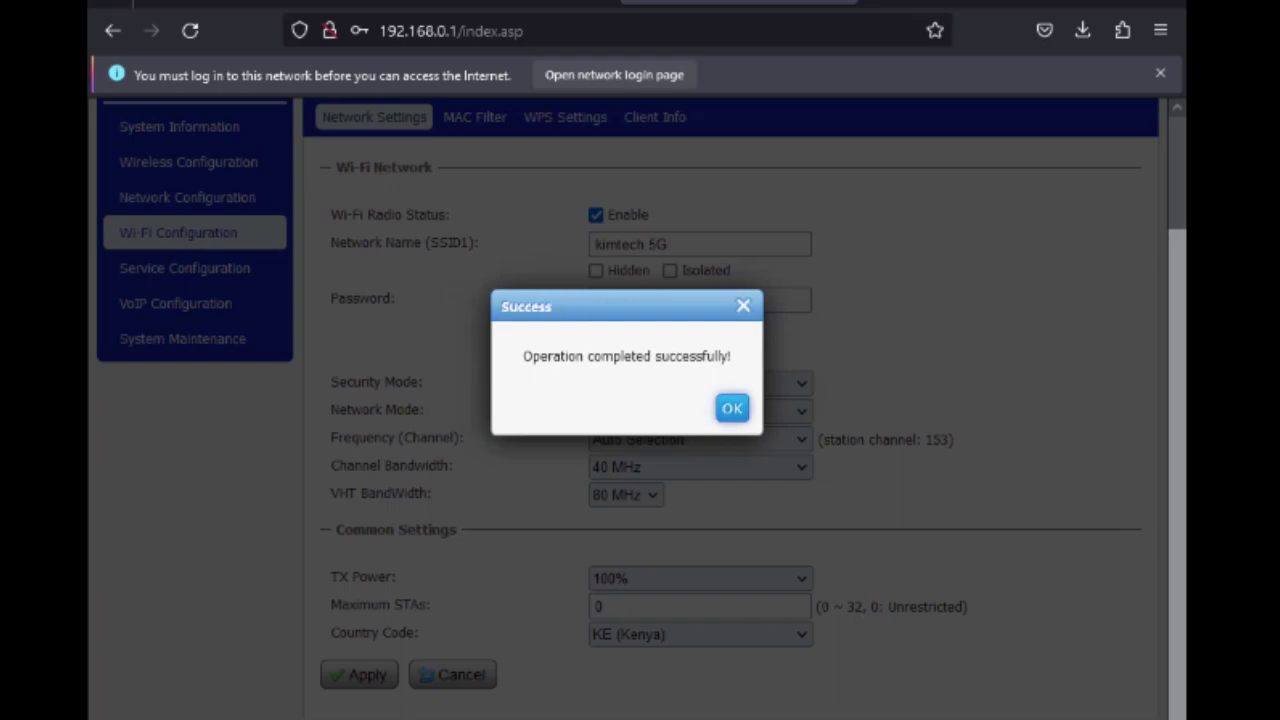
pyautogui.click(728, 406)
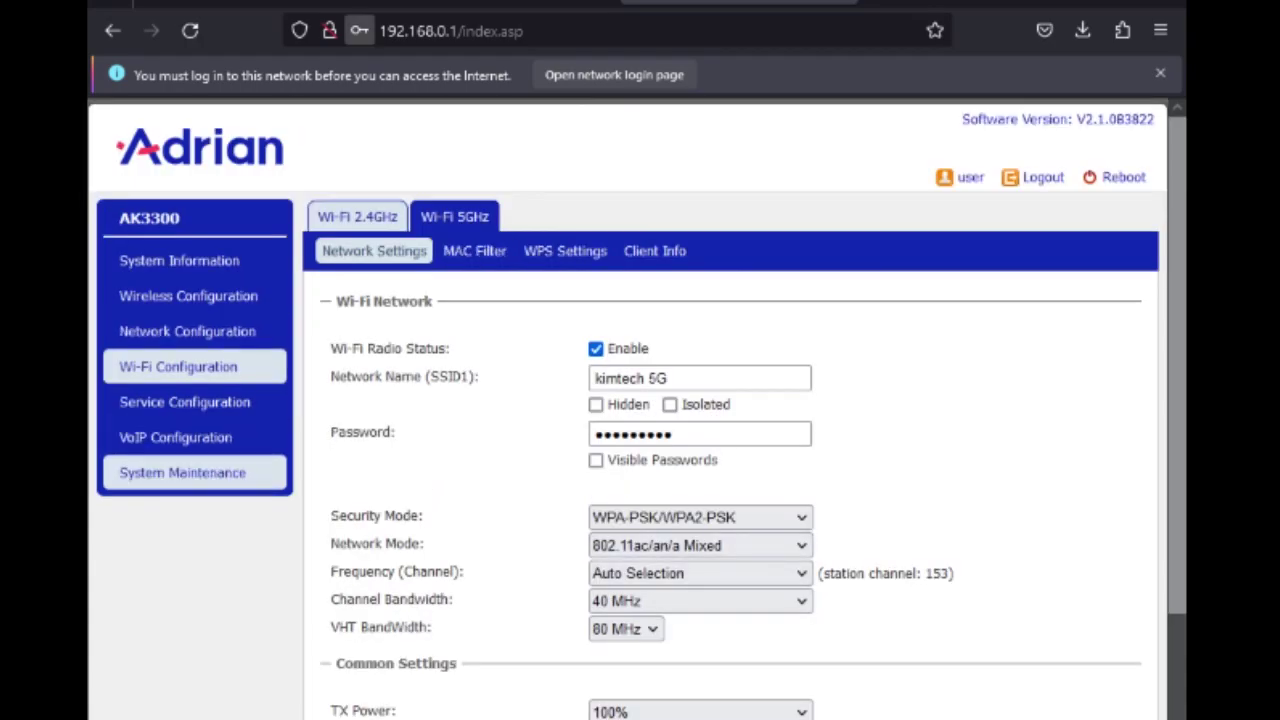
# View System Maintenance's user account, old and new password fields, and Device Management section
pyautogui.click(182, 472)
pyautogui.click(557, 297)
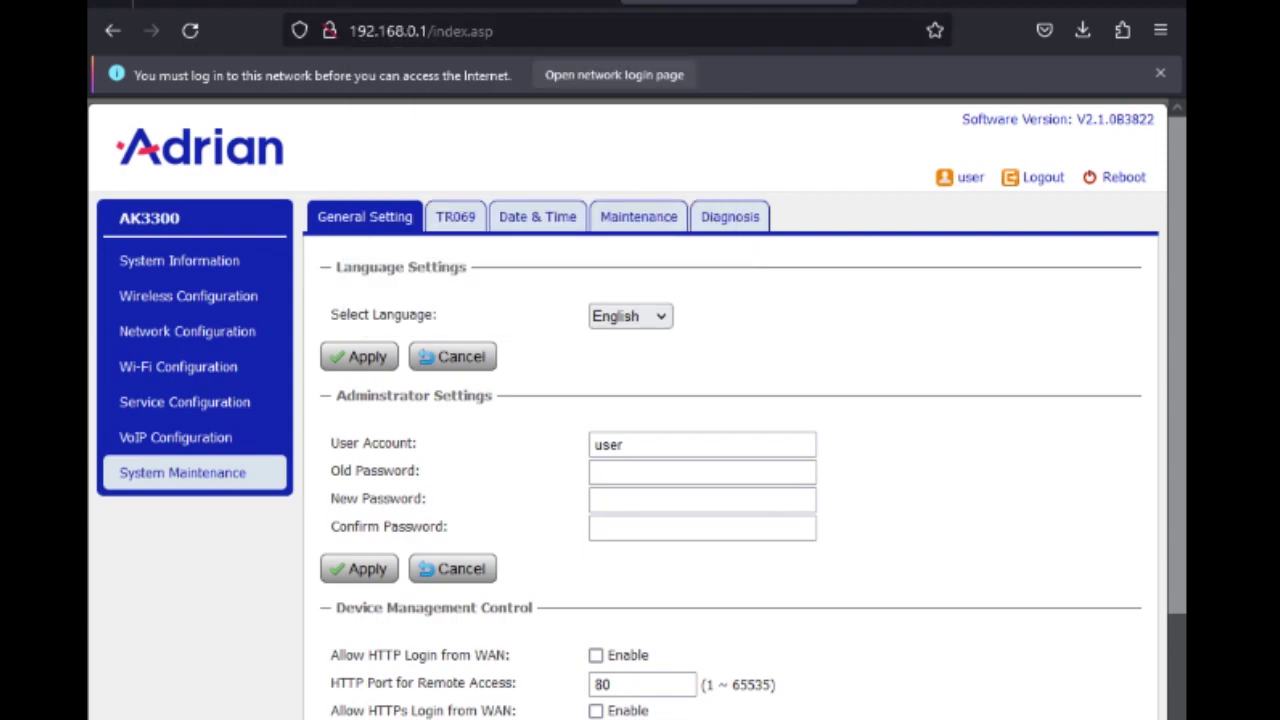
pyautogui.click(700, 444)
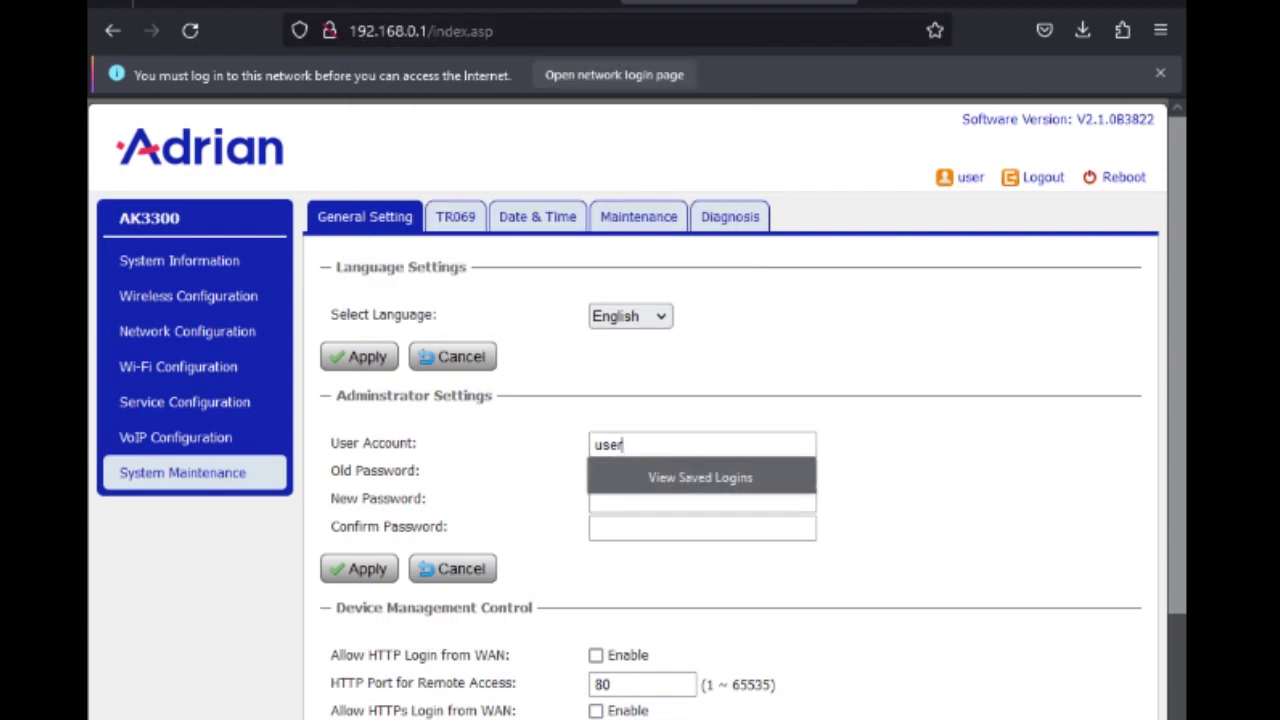
pyautogui.click(700, 472)
pyautogui.click(700, 500)
pyautogui.scroll(-3, 700, 500)
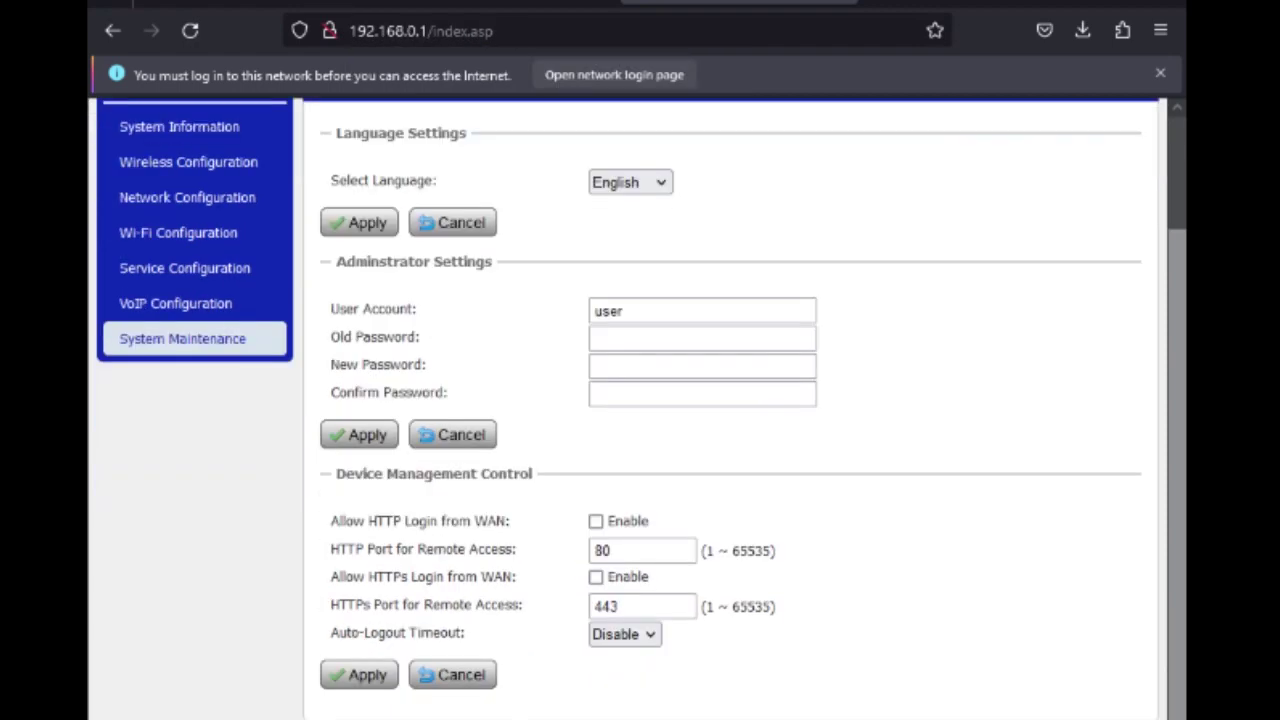
pyautogui.scroll(3, 640, 400)
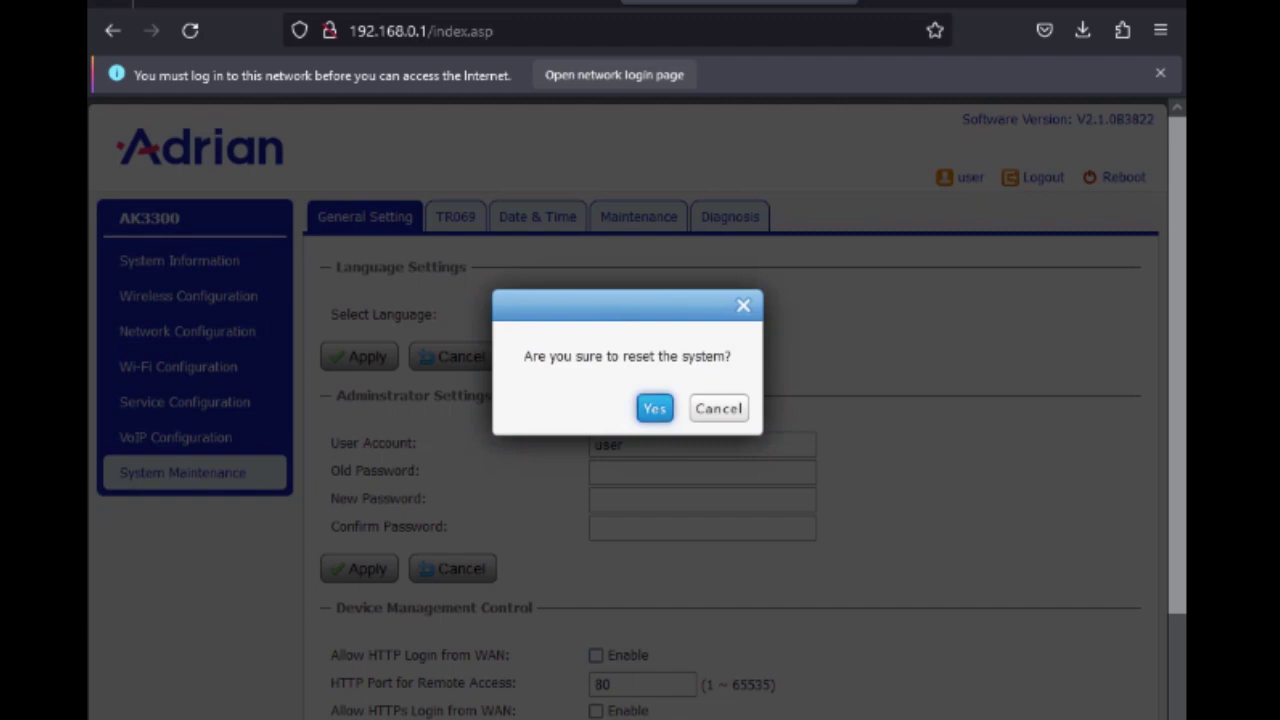
# Cancel the 'Are you sure to reset the system?' confirmation
pyautogui.press('Tab')
pyautogui.press('Return')
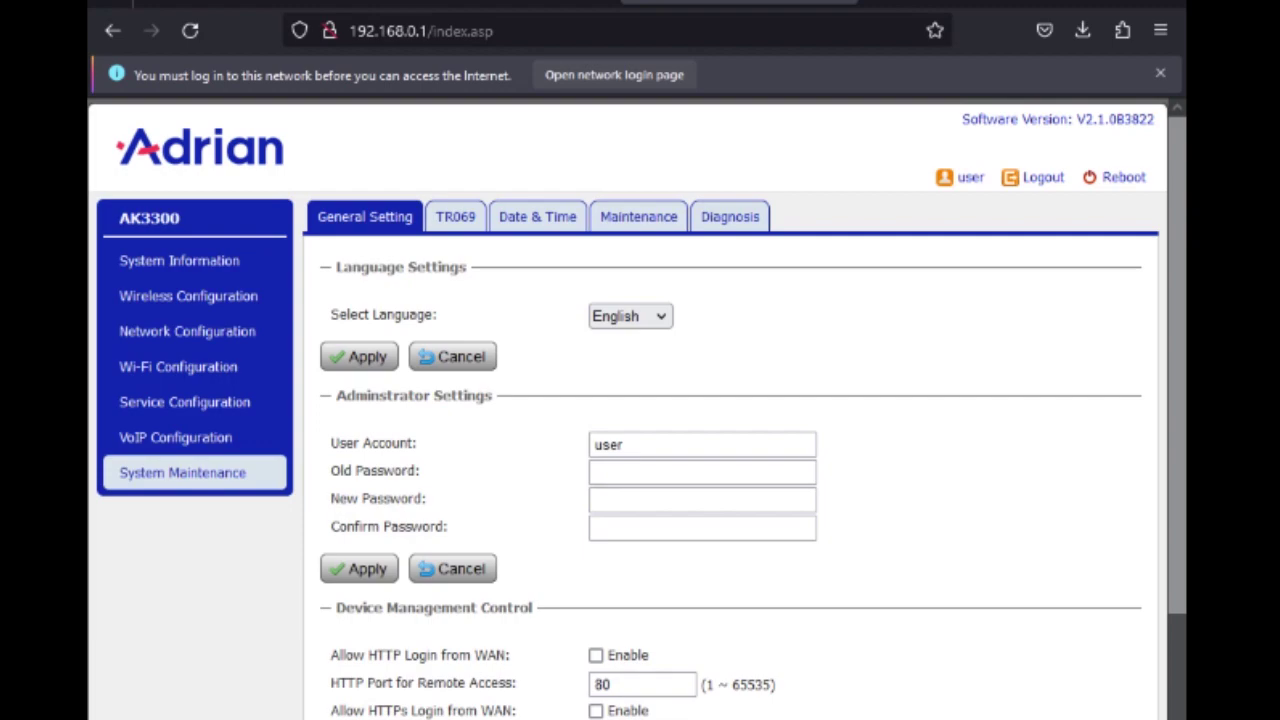
pyautogui.hotkey('alt', 'Tab')
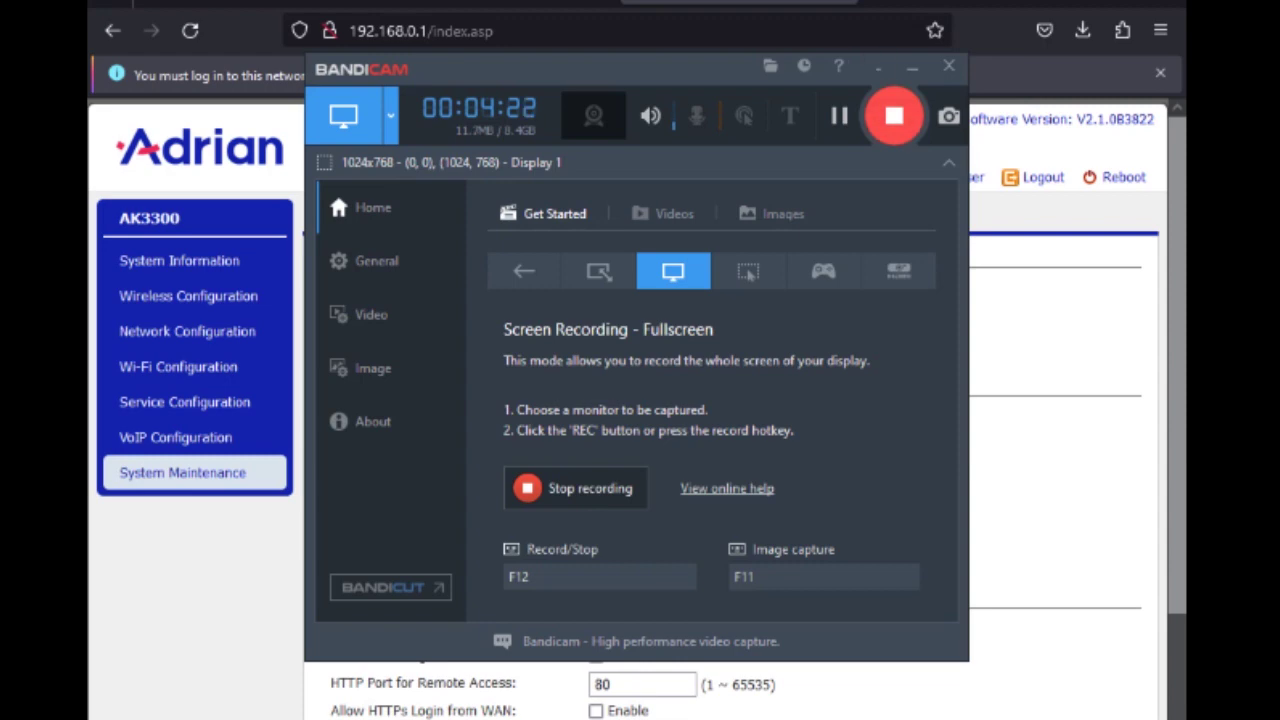